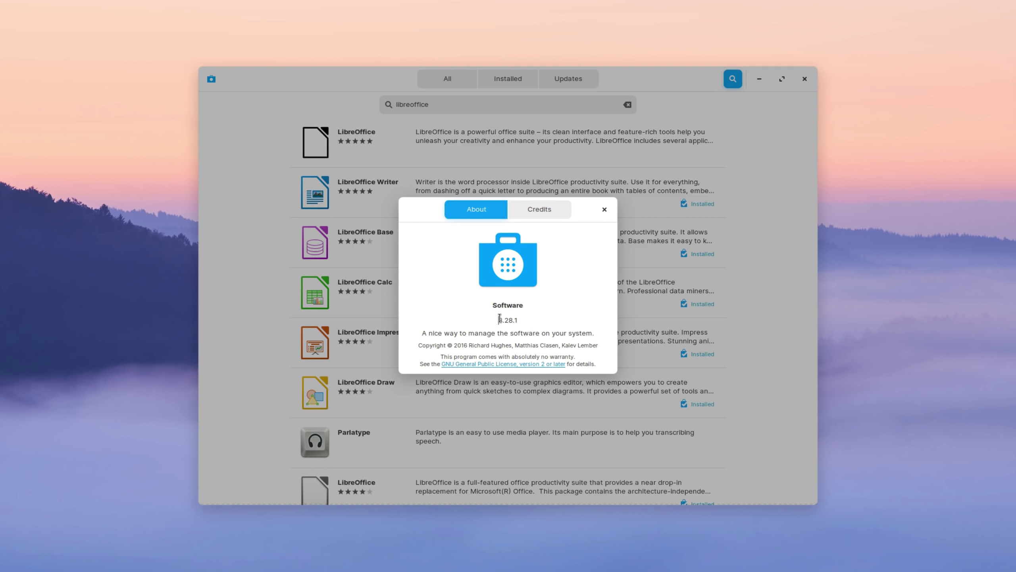
# - Close the software store's About window and check for Flatpak updates by running flatpak update in a terminal
pyautogui.click(604, 210)
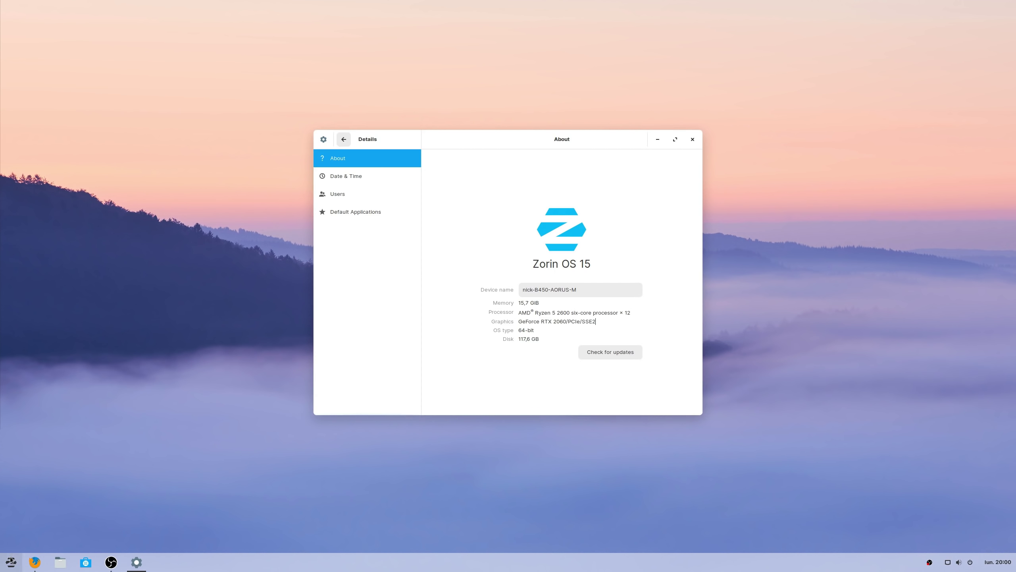
pyautogui.click(11, 562)
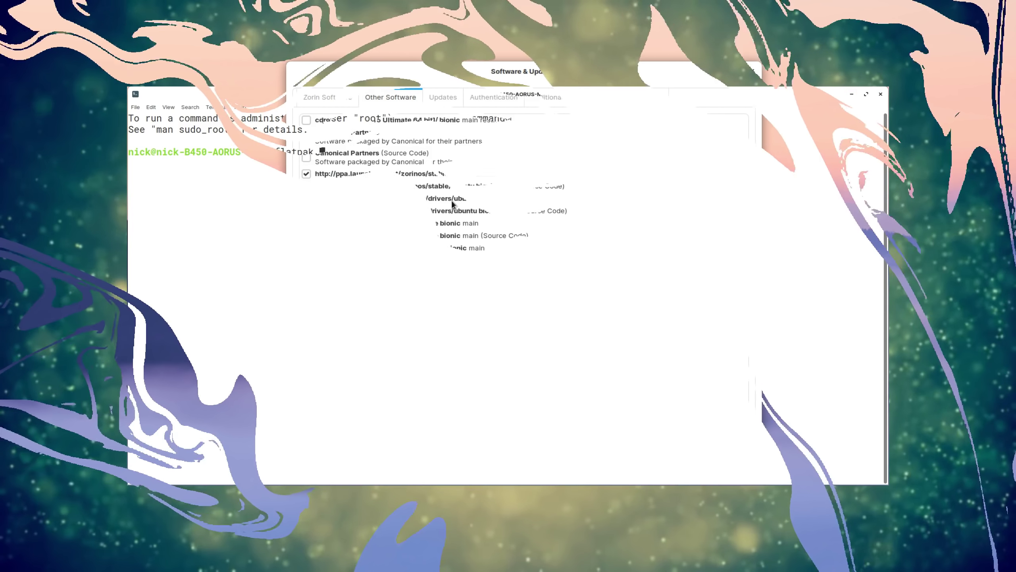
pyautogui.write('flatpak update')
pyautogui.press('Return')
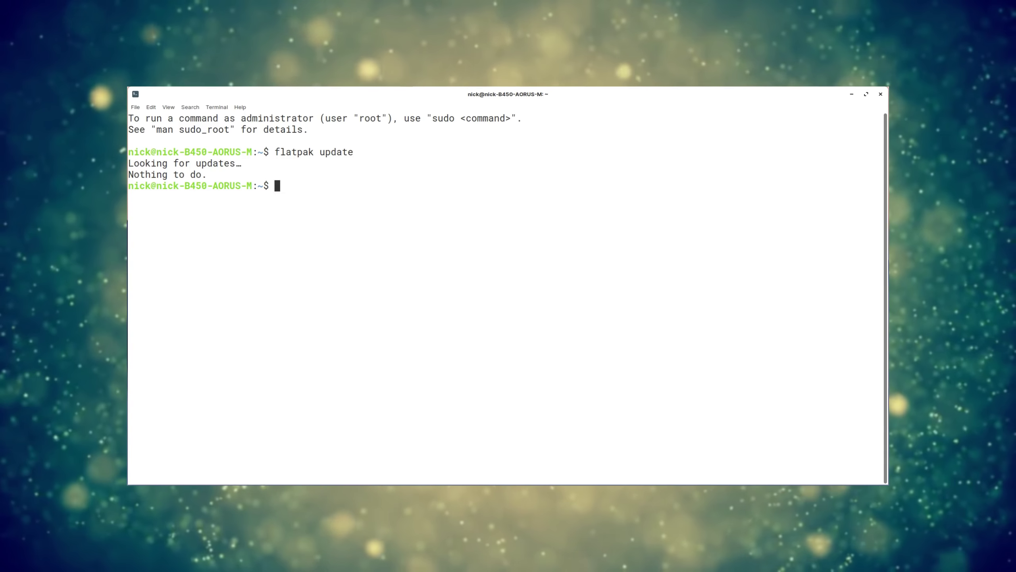
# - Update the installed snaps by running snap refresh, entering the account password to authenticate
pyautogui.write('snap refresh')
pyautogui.press('Return')
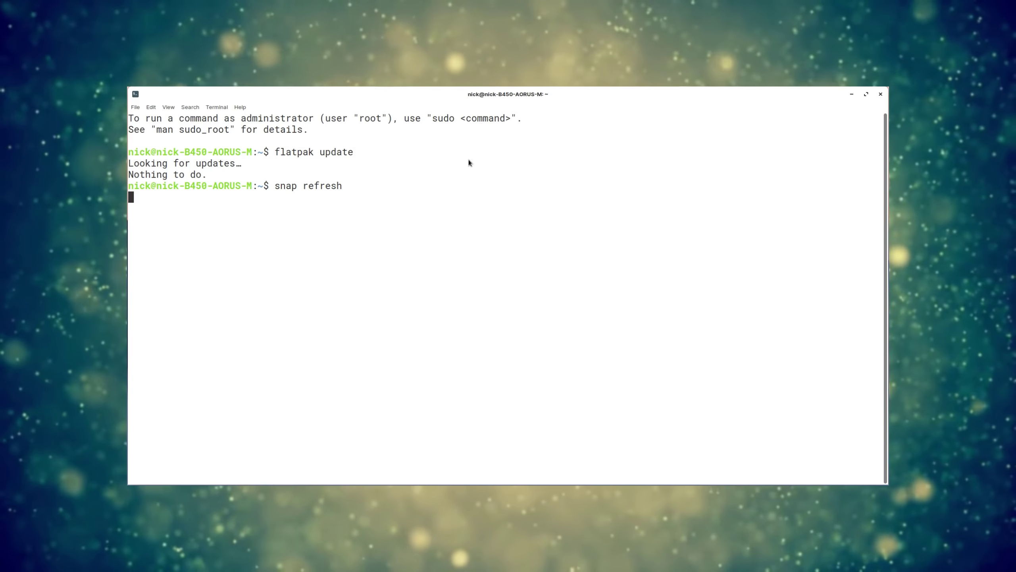
pyautogui.write('•••')
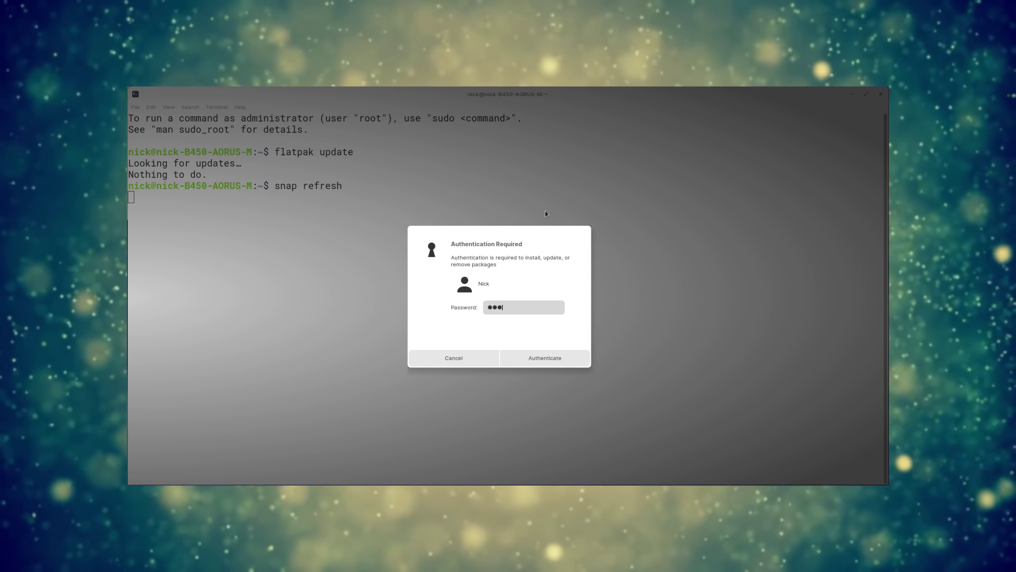
pyautogui.press('BackSpace')
pyautogui.press('BackSpace')
pyautogui.press('BackSpace')
pyautogui.write('••••')
pyautogui.press('Return')
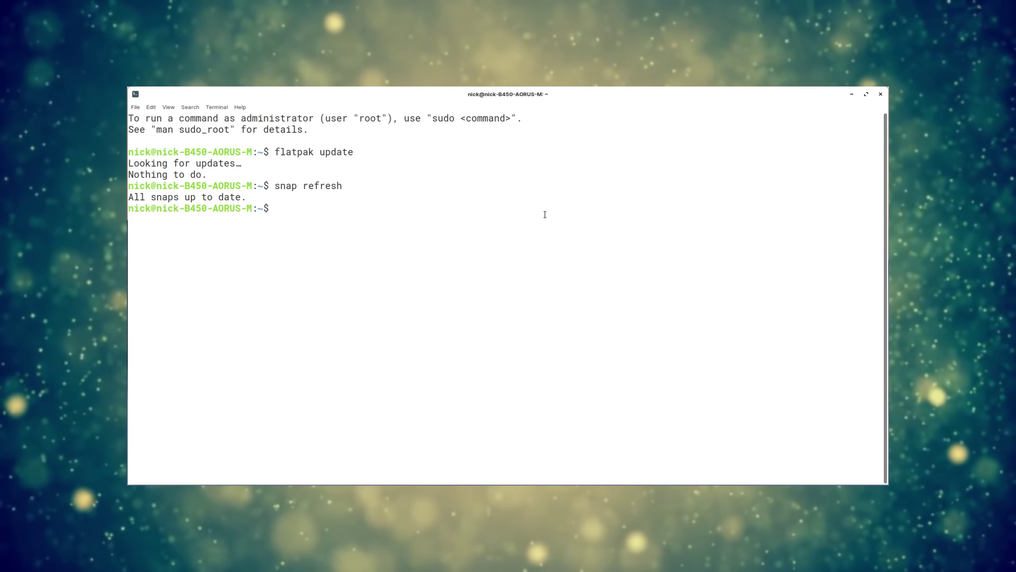
pyautogui.moveTo(298, 149); pyautogui.dragTo(303, 195)
pyautogui.click(303, 195)
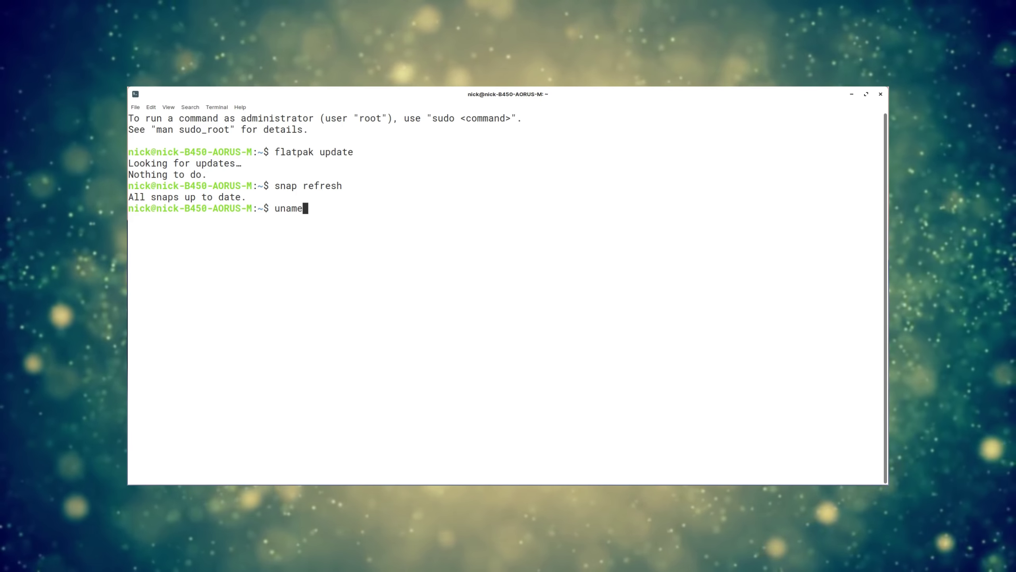
# - Run uname -r to display the kernel version and highlight the version in the terminal output
pyautogui.write('uname -r')
pyautogui.press('Return')
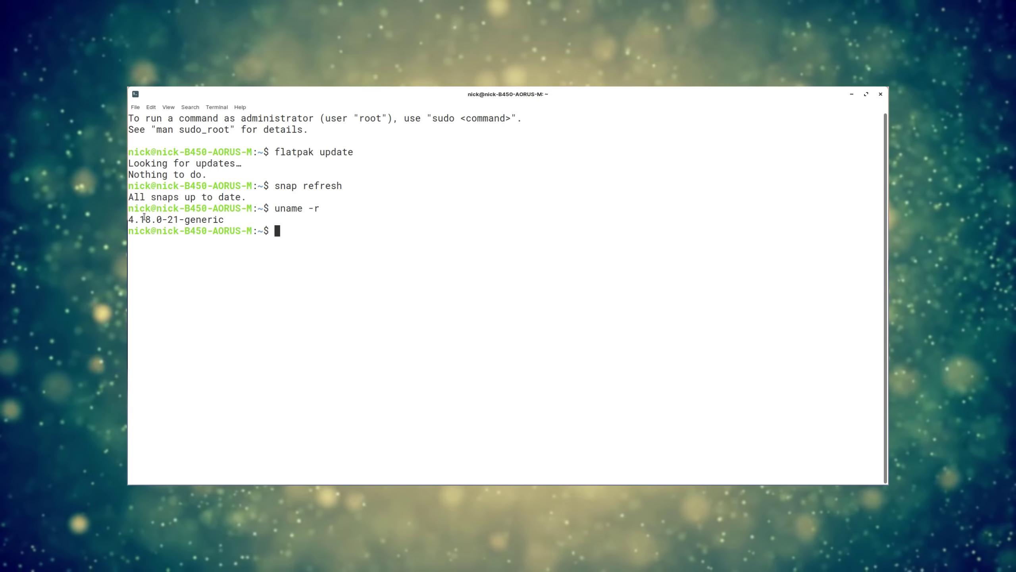
pyautogui.moveTo(133, 219); pyautogui.dragTo(251, 221)
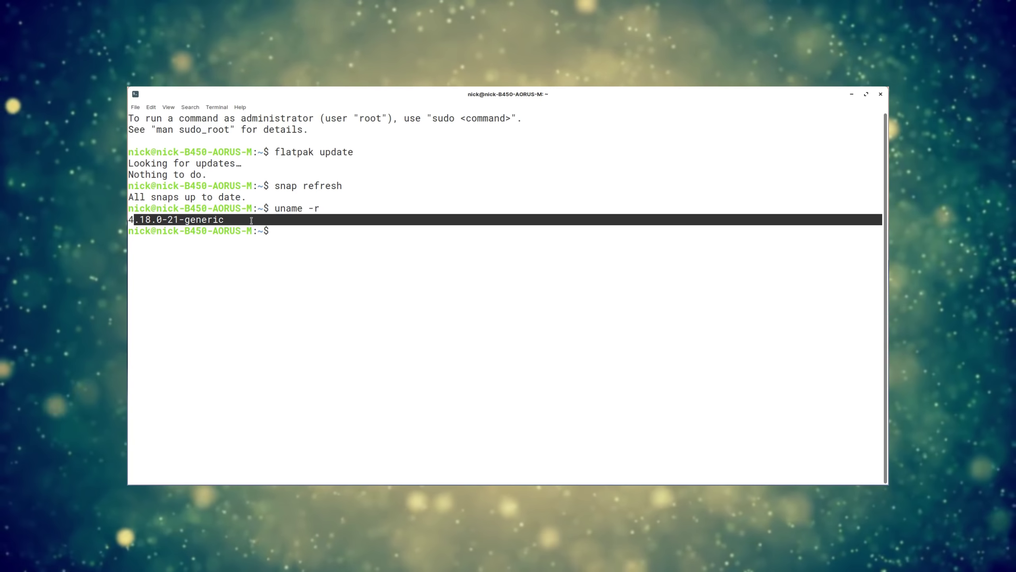
pyautogui.click(249, 219)
pyautogui.moveTo(156, 220); pyautogui.dragTo(157, 230)
pyautogui.click(257, 229)
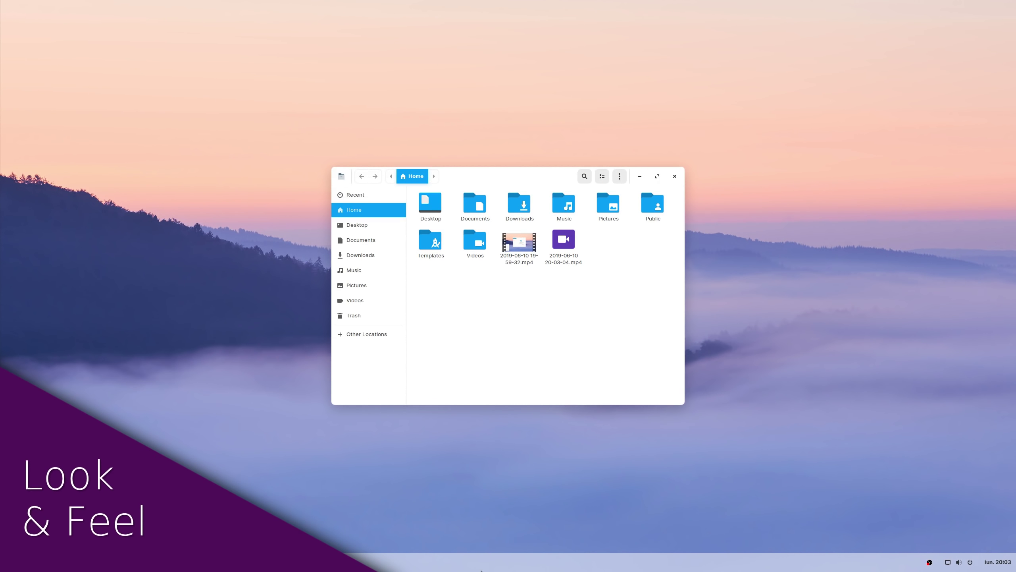
# - Look through the Folder's Color options available for the Downloads folder in the Home directory
pyautogui.moveTo(486, 182); pyautogui.dragTo(486, 186)
pyautogui.rightClick(516, 204)
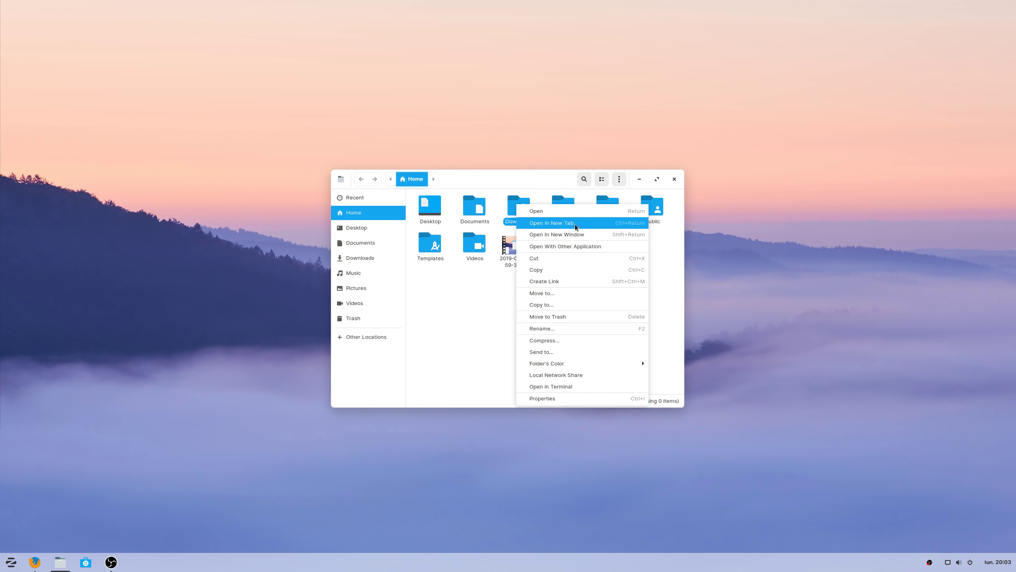
pyautogui.moveTo(569, 364)
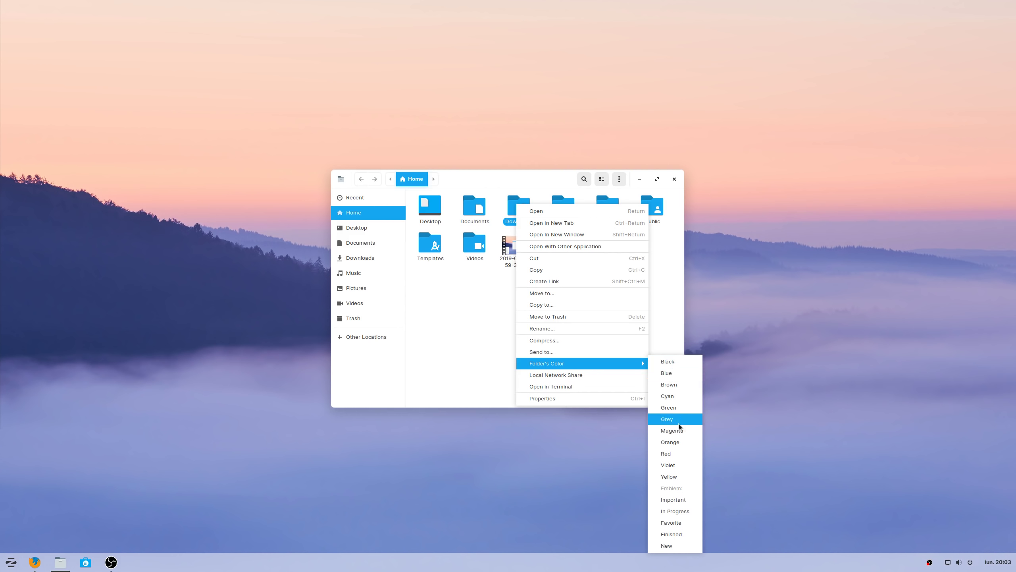
# - Open the system's application menu to examine its categories, search field and session options, and close it again
pyautogui.press('super')
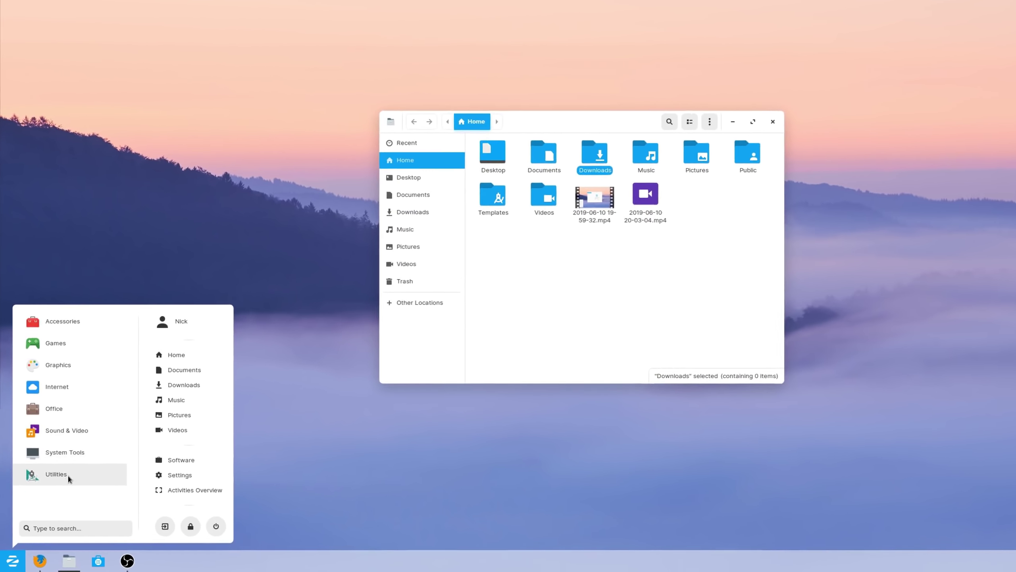
pyautogui.click(58, 526)
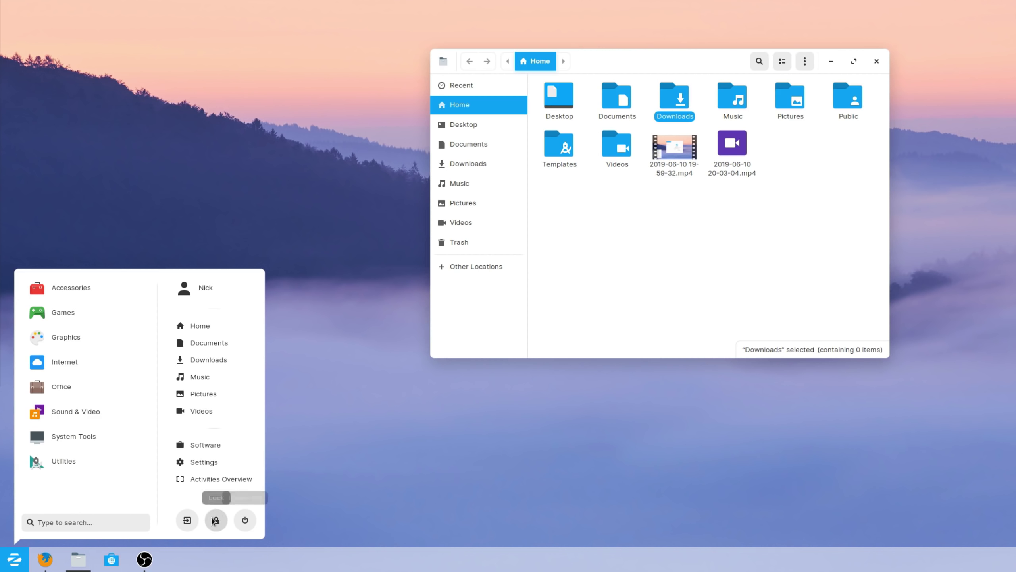
pyautogui.click(301, 501)
# - Minimize and restore the Files window repeatedly to see the window animation, and check the system tray
pyautogui.click(86, 563)
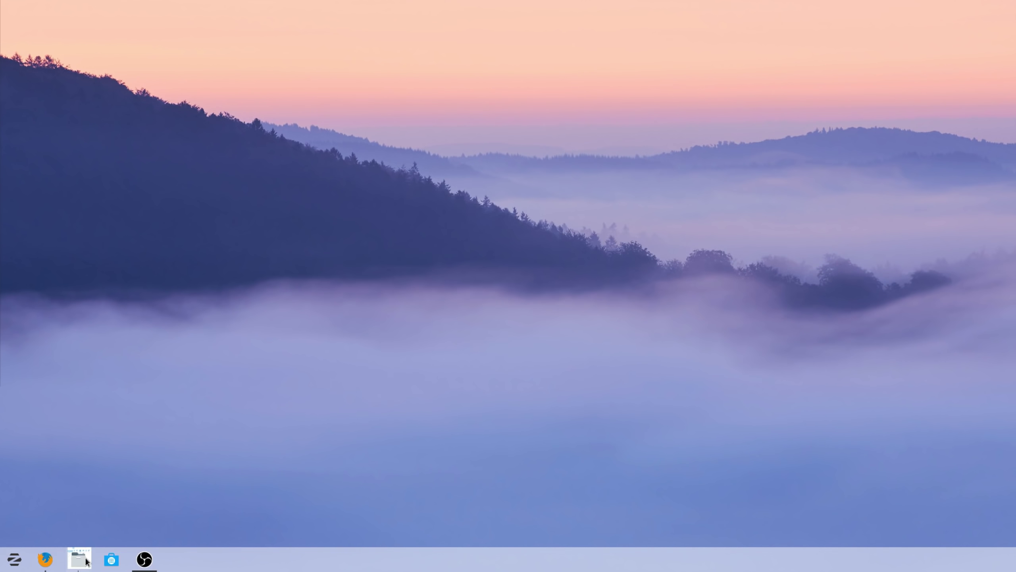
pyautogui.click(86, 562)
pyautogui.click(86, 563)
pyautogui.click(86, 563)
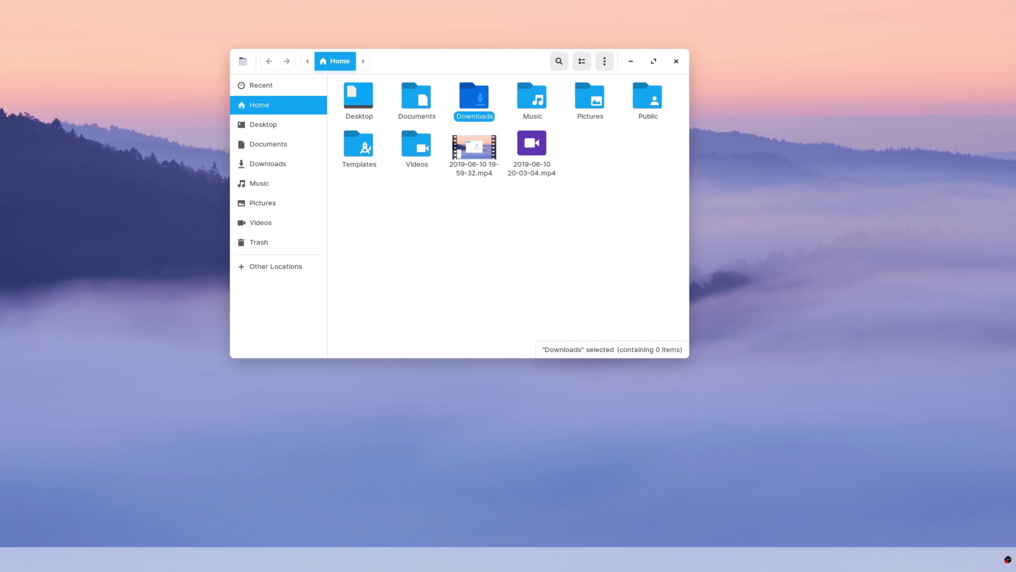
pyautogui.click(932, 560)
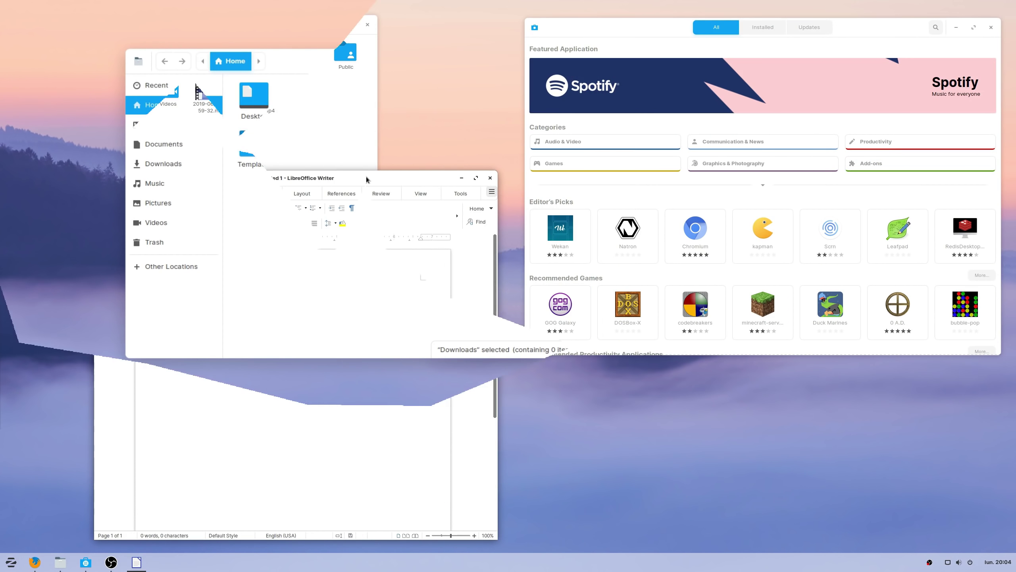
# - Bring the Files window in front of LibreOffice Writer and move the Files, Software and Writer windows around the desktop
pyautogui.click(407, 63)
pyautogui.moveTo(251, 24); pyautogui.dragTo(242, 22)
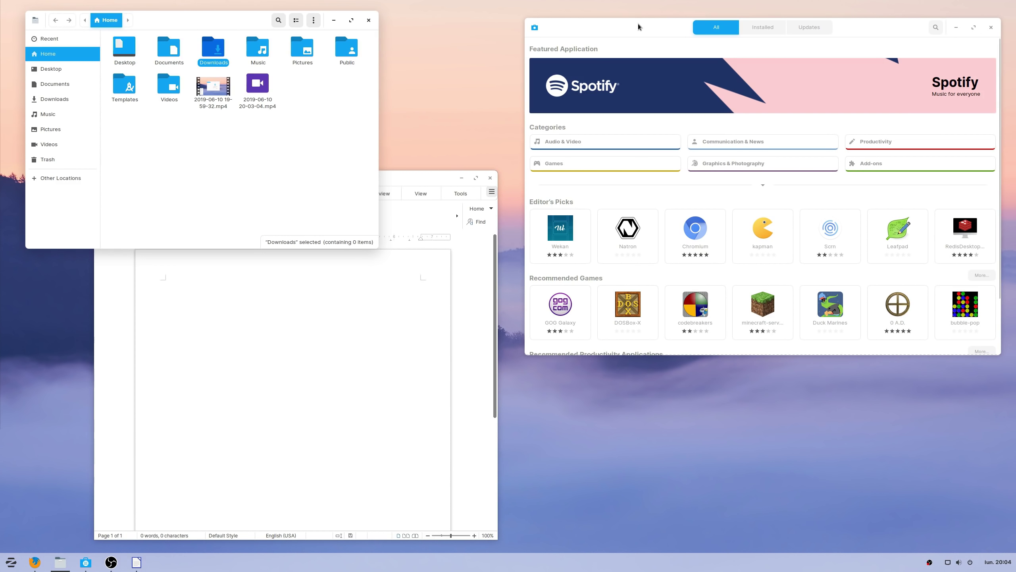
pyautogui.moveTo(638, 27); pyautogui.dragTo(654, 14)
pyautogui.moveTo(441, 173)
pyautogui.mouseDown()
pyautogui.moveTo(446, 182)
pyautogui.moveTo(473, 161)
pyautogui.moveTo(444, 159)
pyautogui.mouseUp()
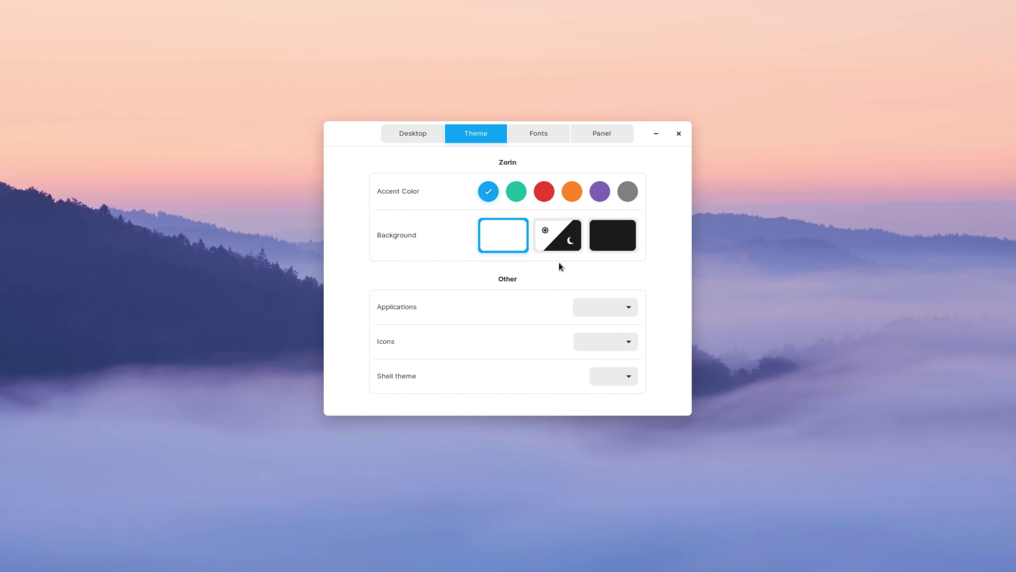
# - Try the dark theme background, check the font settings, and set the background to the automatic light/dark option
pyautogui.click(620, 246)
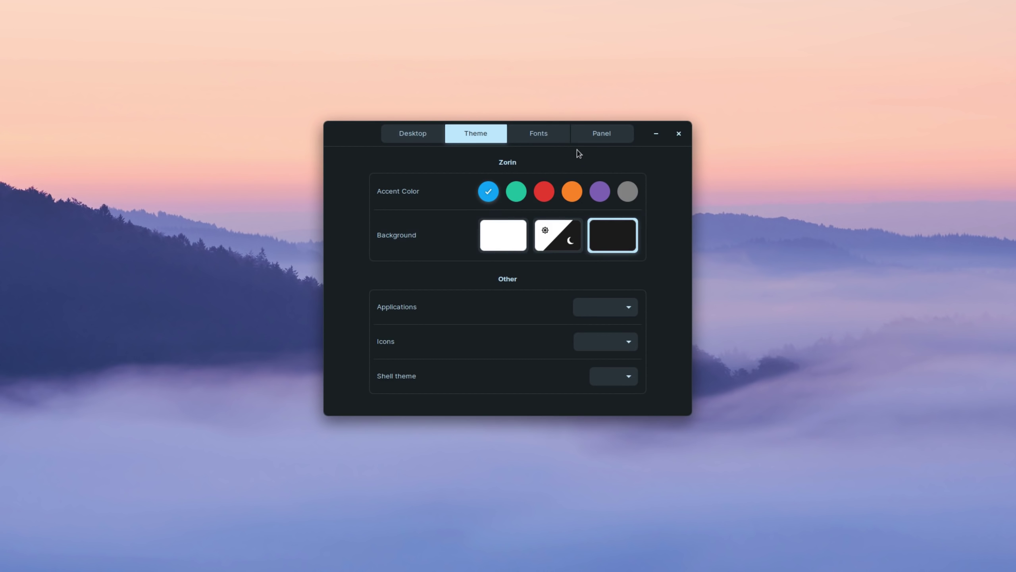
pyautogui.click(546, 138)
pyautogui.click(482, 138)
pyautogui.click(547, 241)
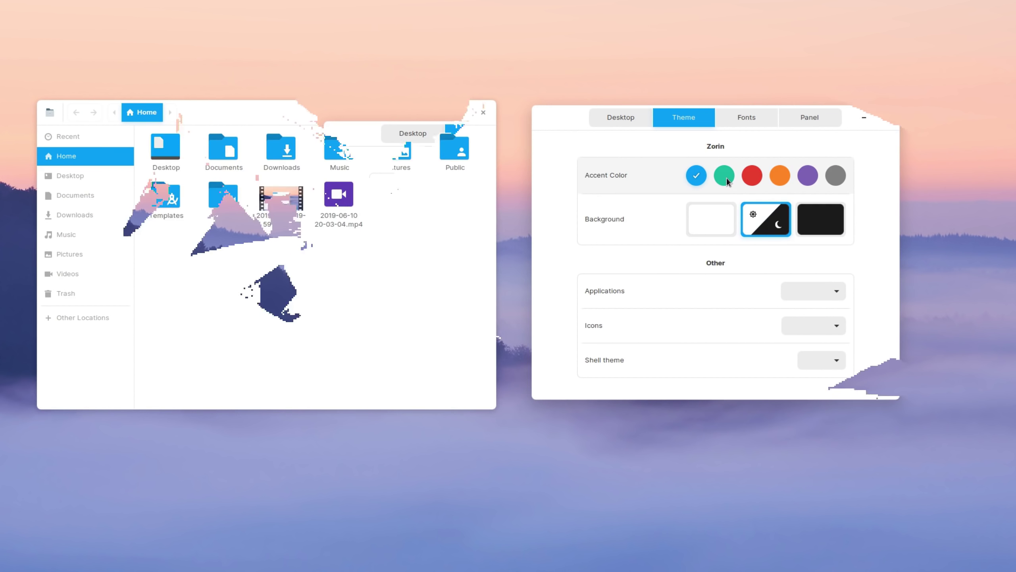
# - Try the green, red and orange accent colors, viewing the Videos folder's context menu with the green accent
pyautogui.click(725, 176)
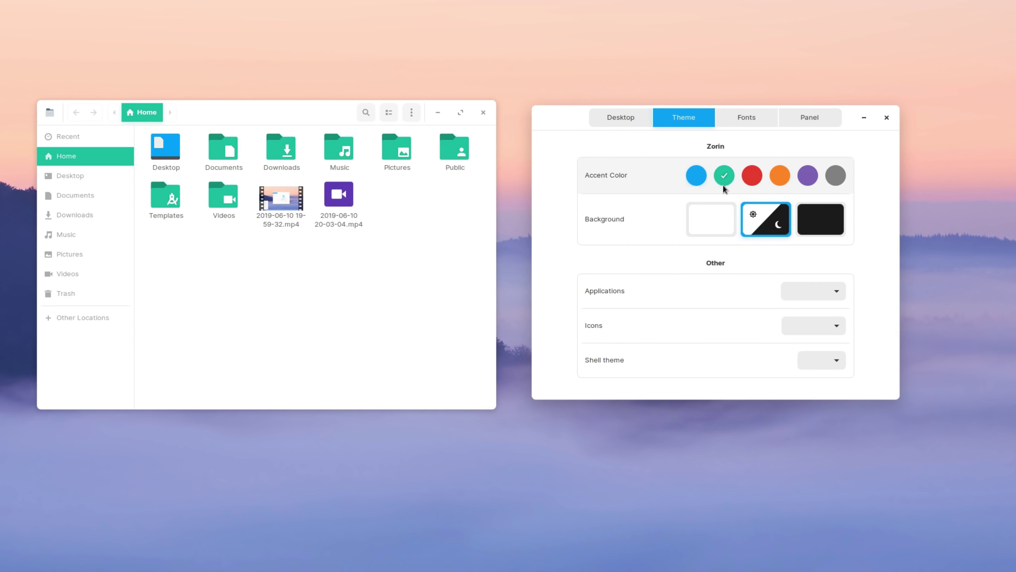
pyautogui.rightClick(223, 202)
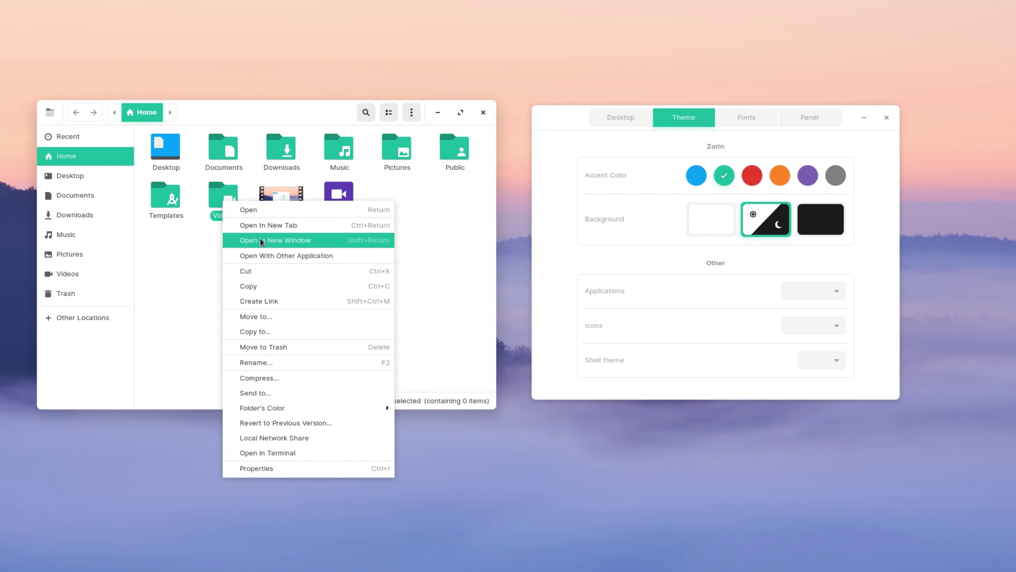
pyautogui.click(748, 178)
pyautogui.click(751, 176)
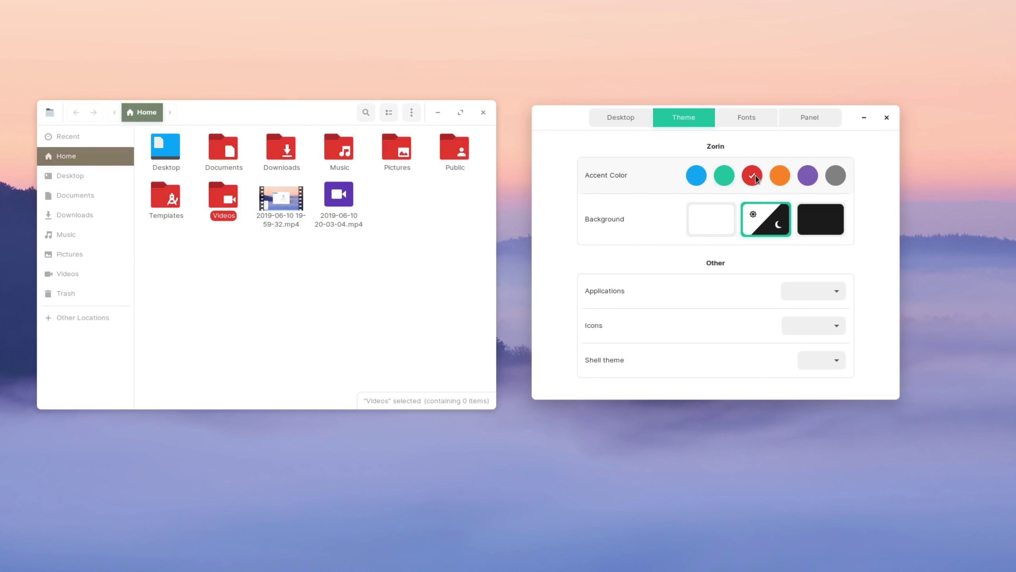
pyautogui.click(780, 178)
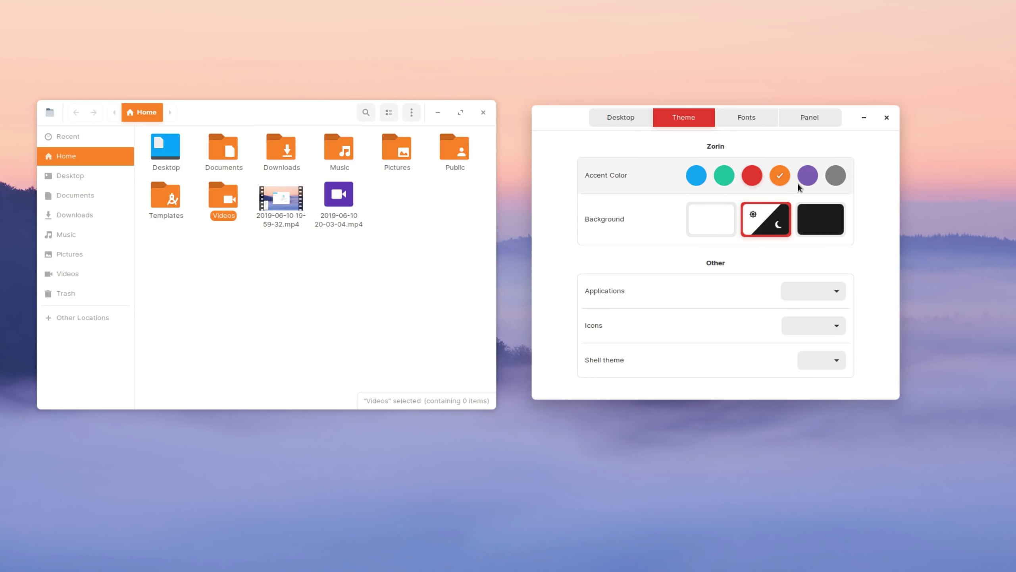
# - Try the grey accent color, set the accent to purple, and check it in the application menu
pyautogui.click(813, 177)
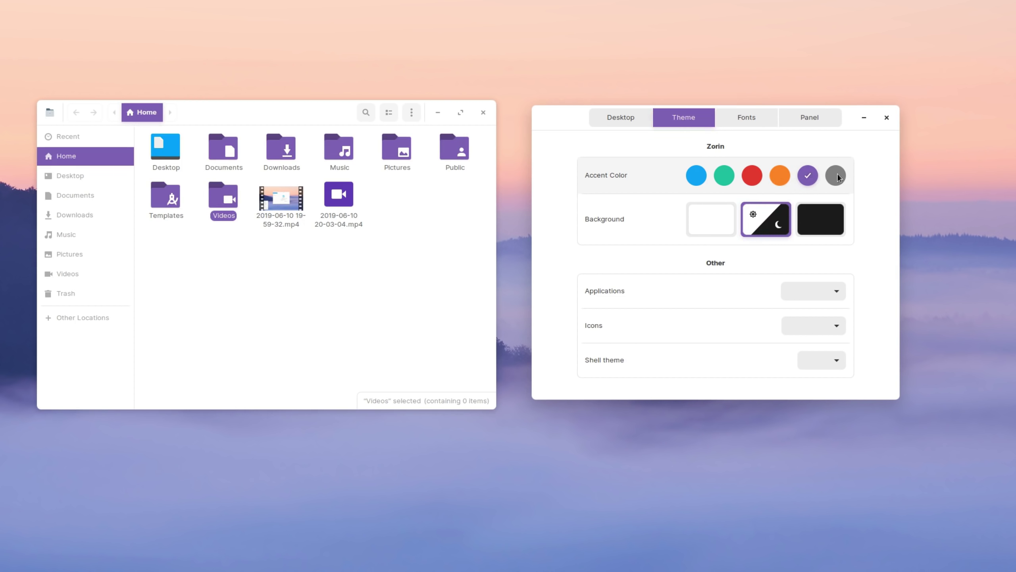
pyautogui.click(836, 176)
pyautogui.click(802, 178)
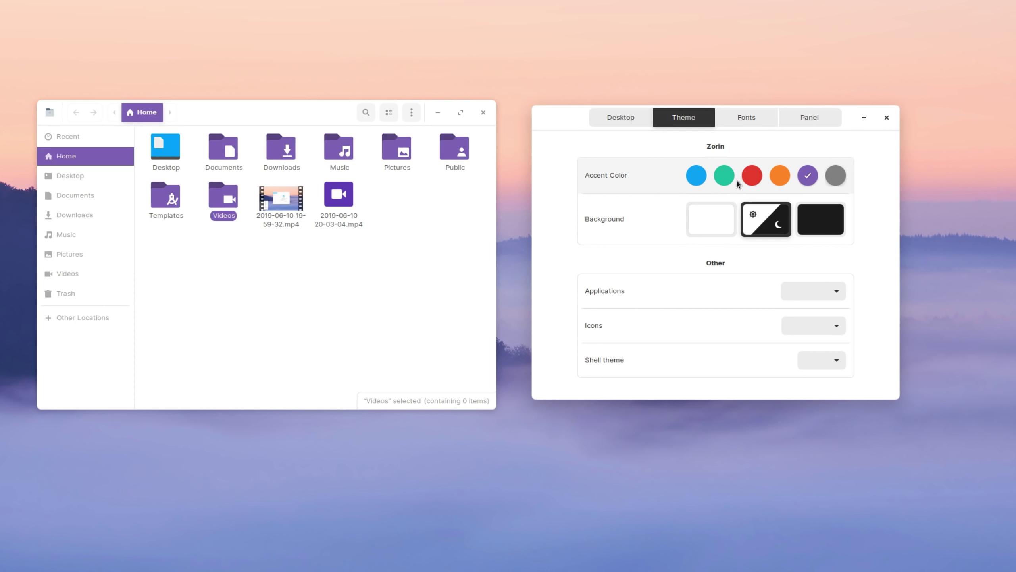
pyautogui.click(11, 560)
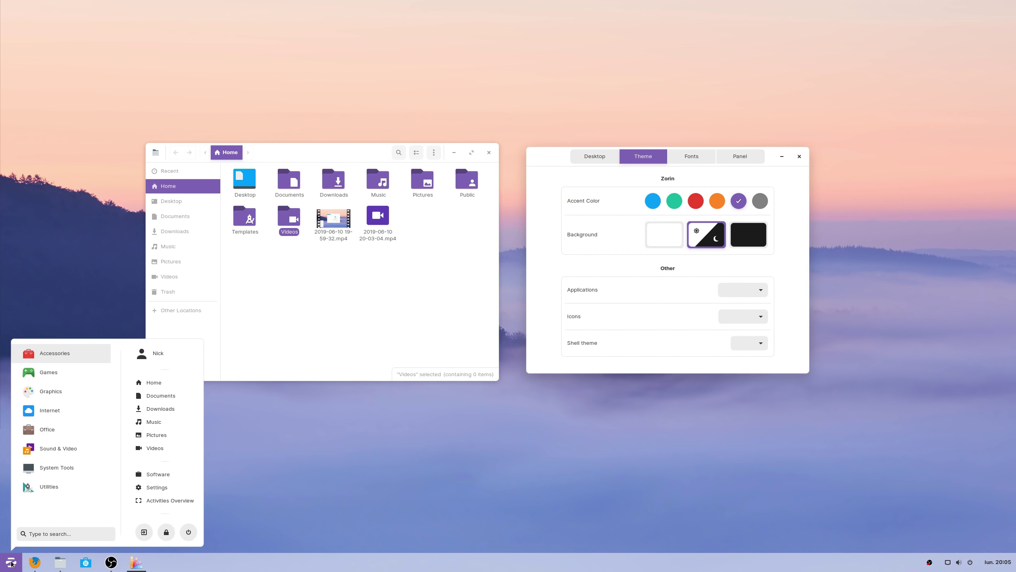
pyautogui.click(975, 553)
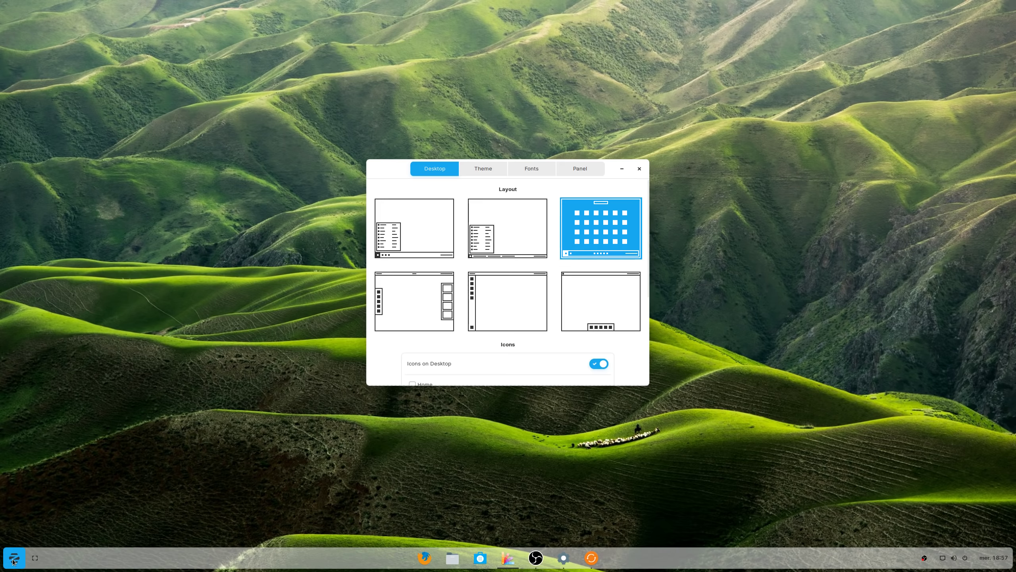
# - Open the full-screen application grid of the third desktop layout and browse its pages of apps
pyautogui.click(13, 561)
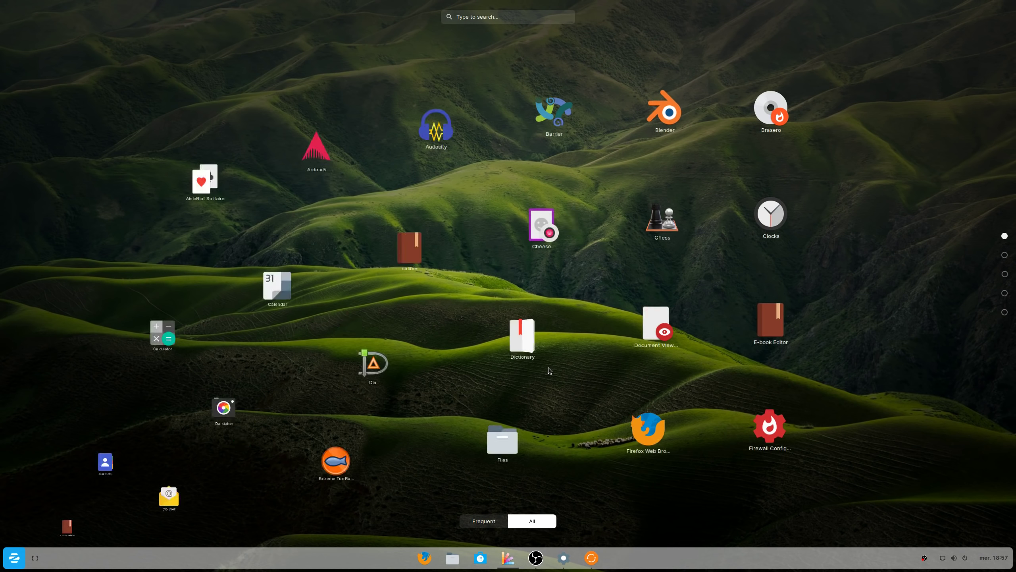
pyautogui.scroll(-2, 548, 389)
pyautogui.scroll(-1, 548, 390)
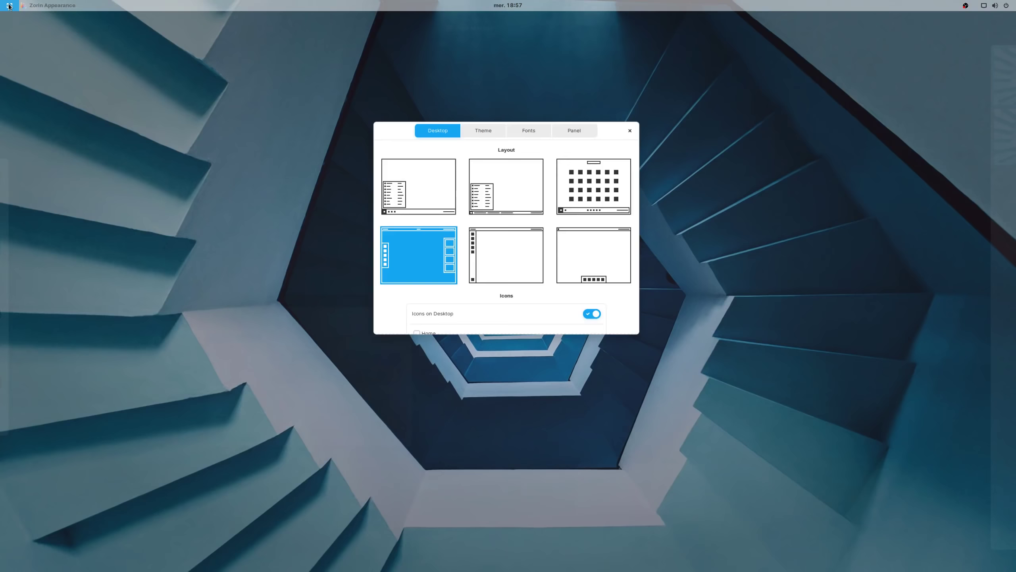
# - Examine the top bar, dock and system menu in the remaining three desktop layouts
pyautogui.click(10, 6)
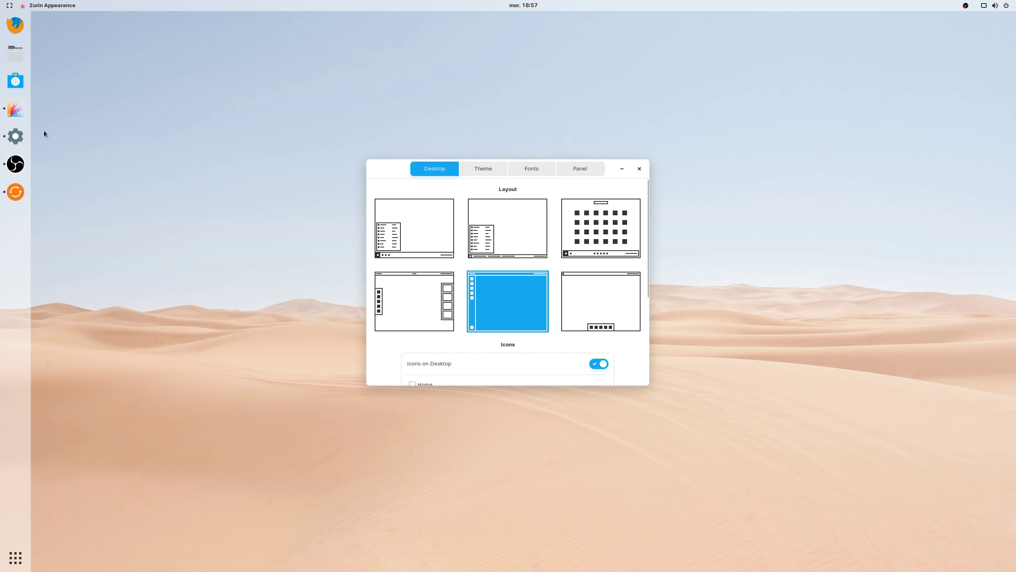
pyautogui.rightClick(12, 19)
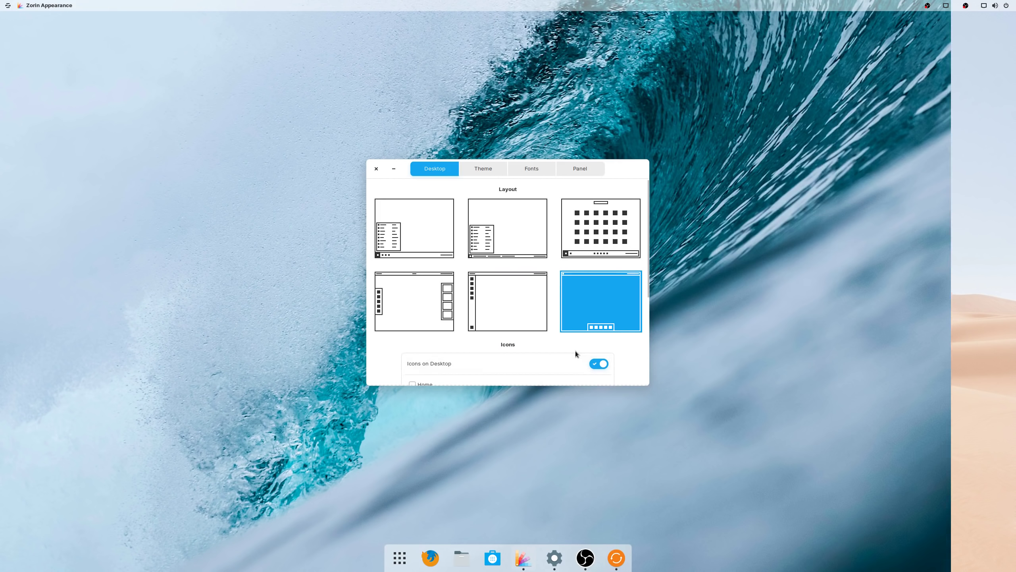
pyautogui.press('super')
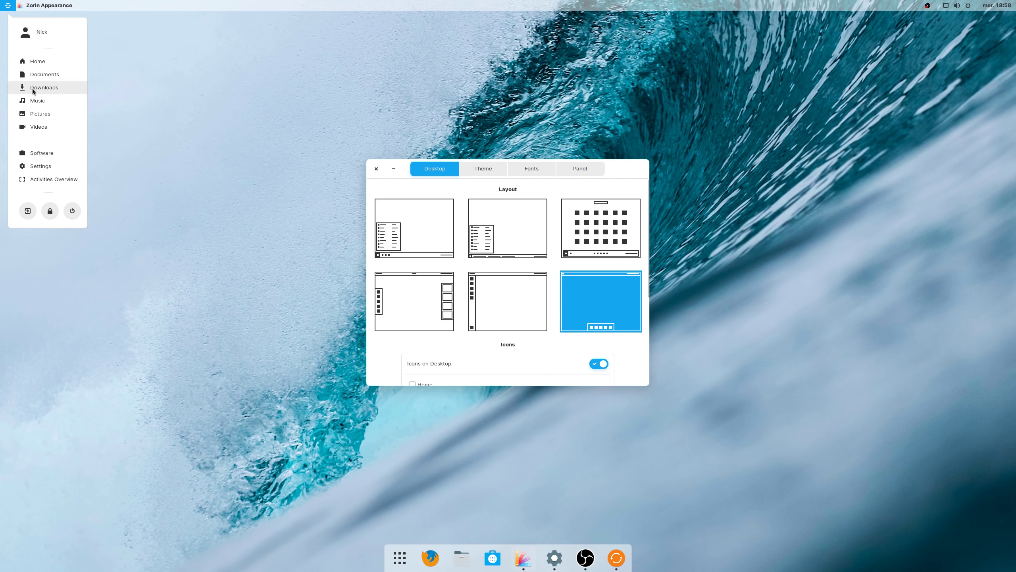
pyautogui.click(107, 256)
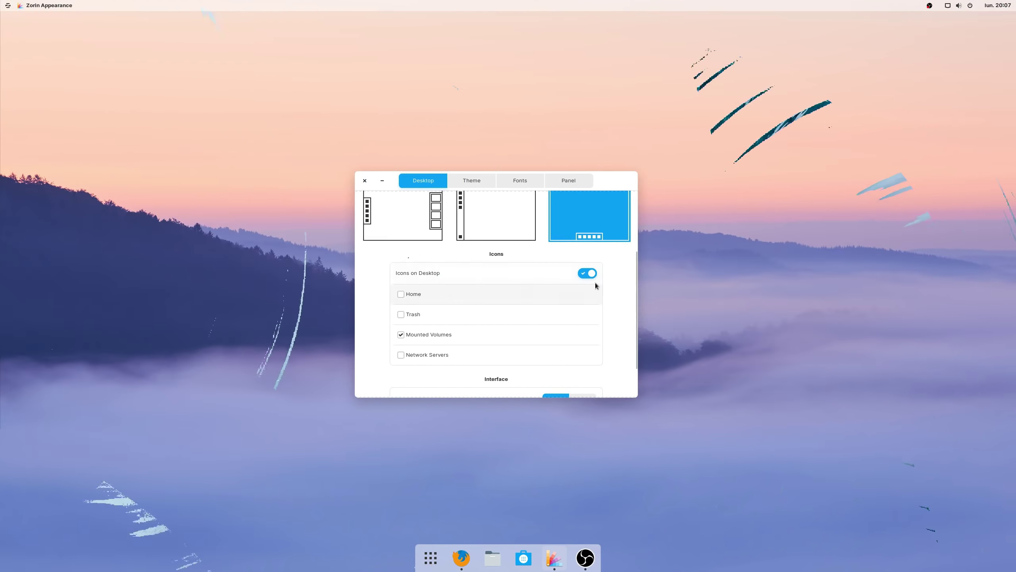
# - Show the Home and Trash icons on the desktop and place the window title bar buttons on the right side
pyautogui.click(591, 275)
pyautogui.click(589, 274)
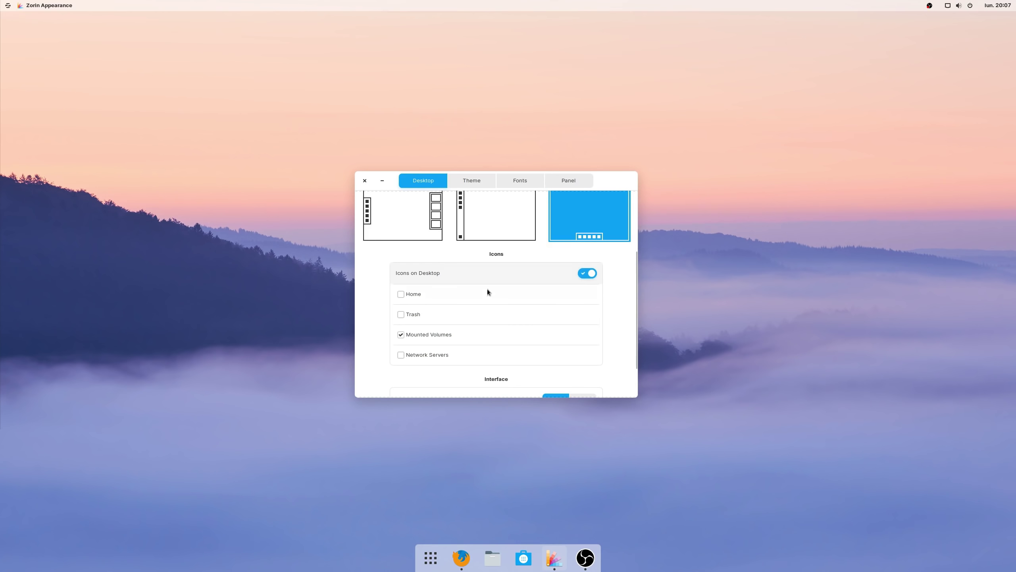
pyautogui.click(422, 296)
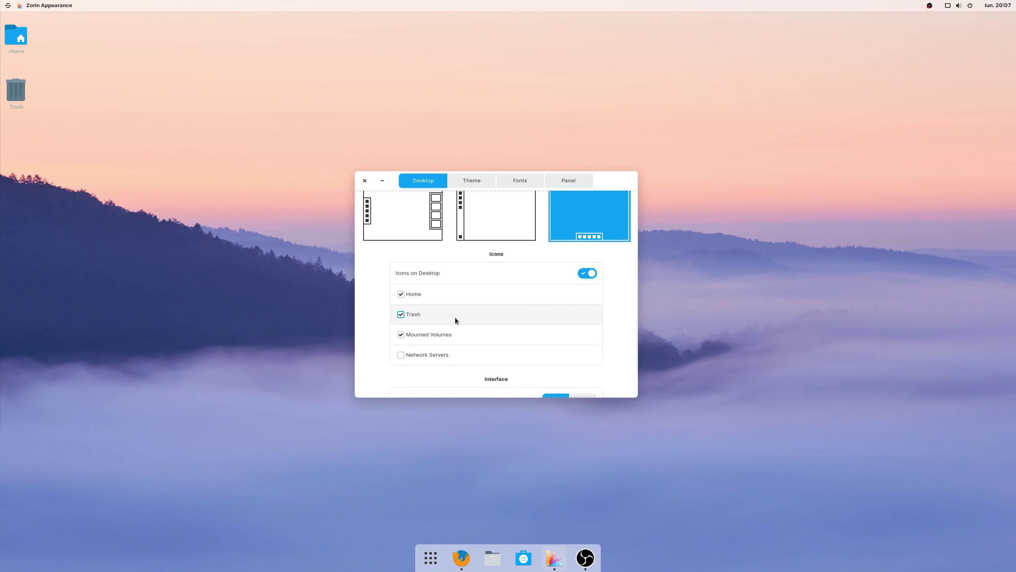
pyautogui.scroll(-2, 609, 354)
pyautogui.click(584, 379)
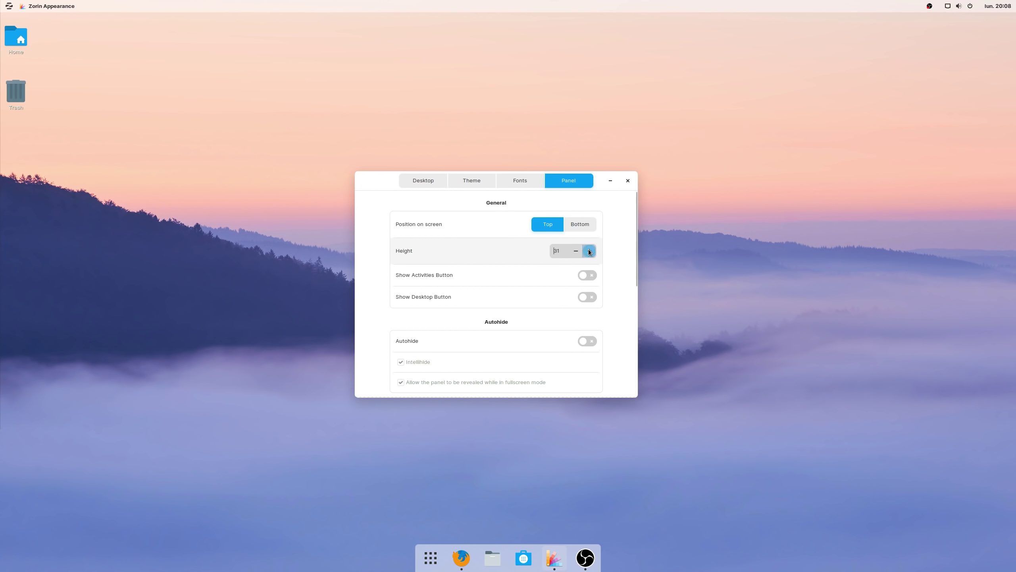
# - Reduce the height of the top panel and switch to the first desktop layout
pyautogui.click(575, 251)
pyautogui.click(575, 251)
pyautogui.click(575, 251)
pyautogui.click(435, 184)
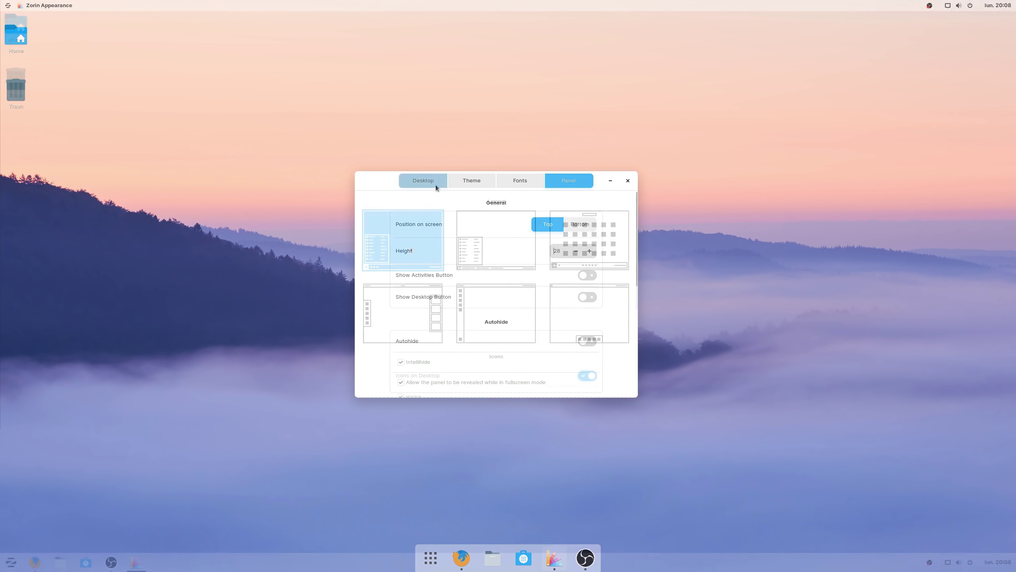
# - Try the Zorin-95 and Adwaita application themes, then return to the Zorin theme with the light background
pyautogui.click(579, 259)
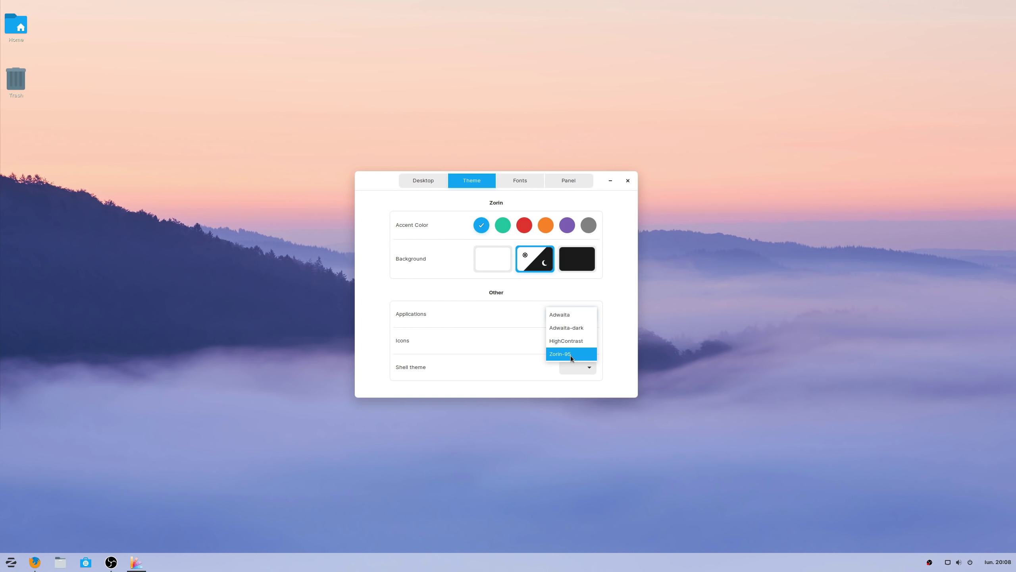
pyautogui.click(570, 354)
pyautogui.click(578, 314)
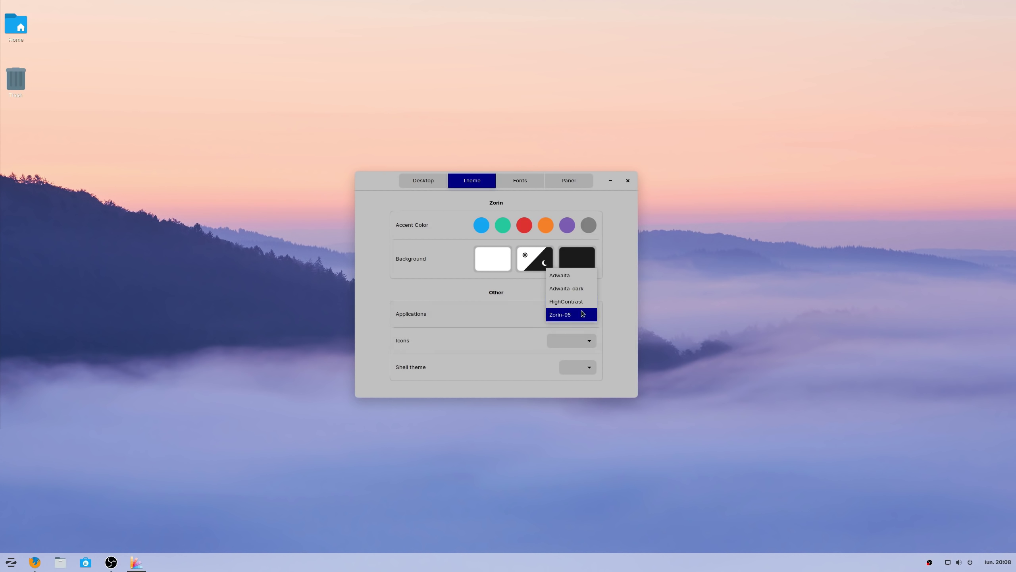
pyautogui.click(572, 277)
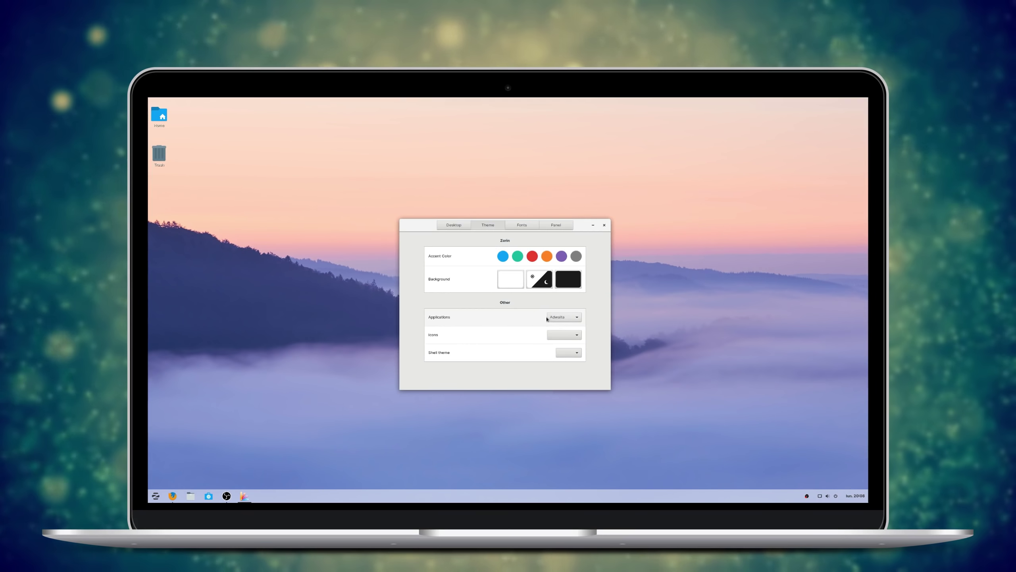
pyautogui.click(512, 282)
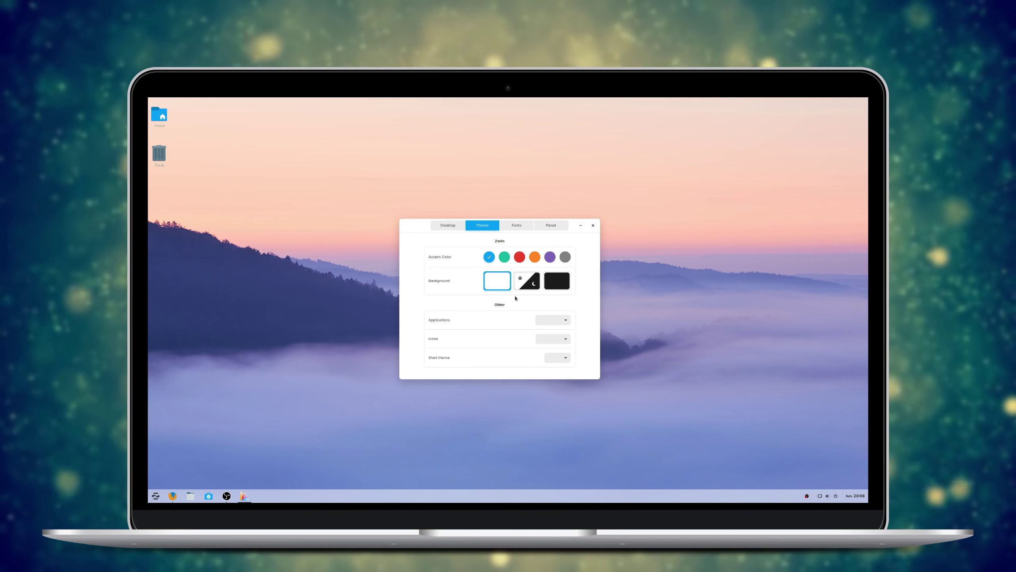
# - View the font settings, then open the file manager and close the appearance settings window
pyautogui.click(511, 227)
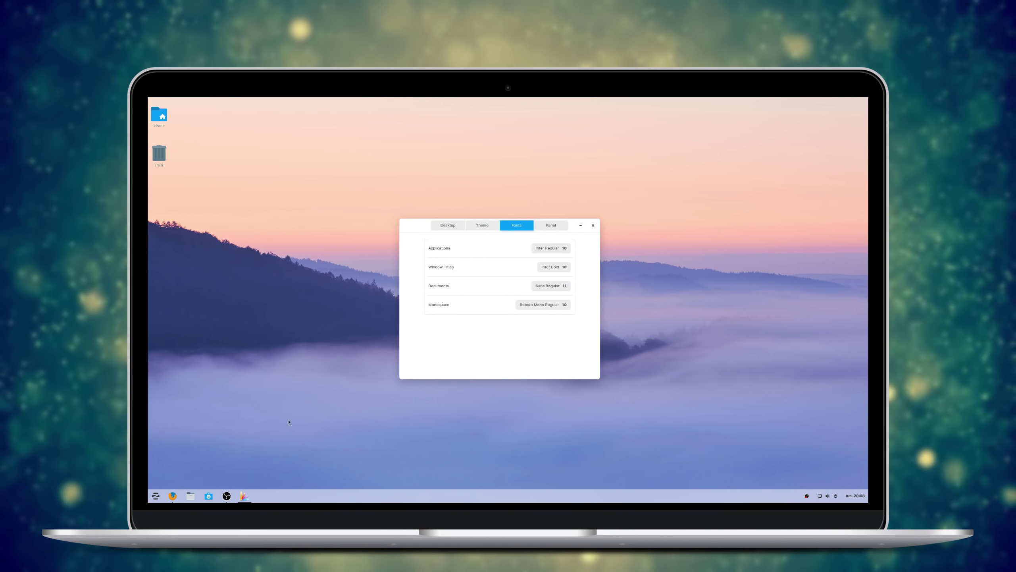
pyautogui.click(192, 495)
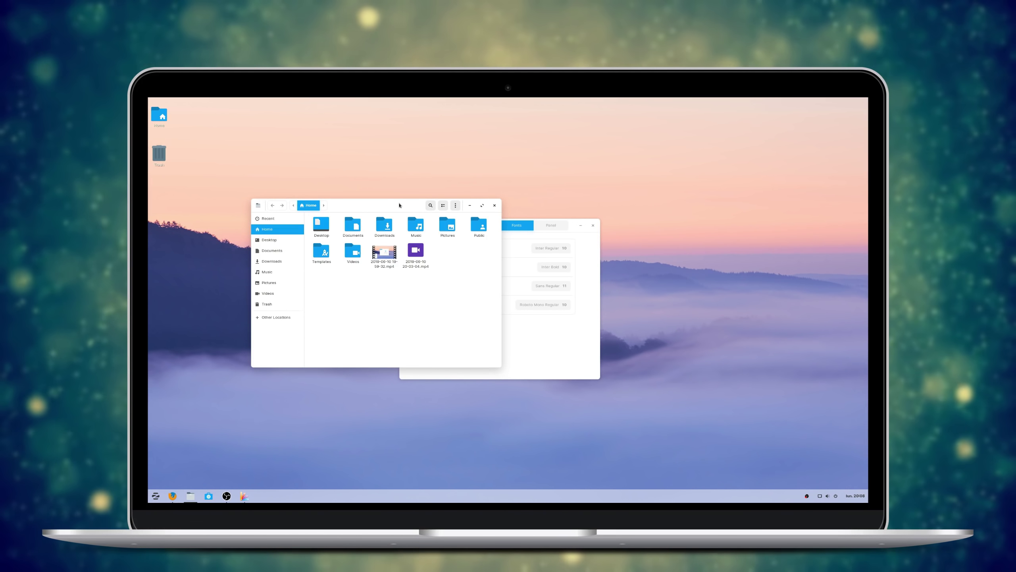
pyautogui.click(594, 226)
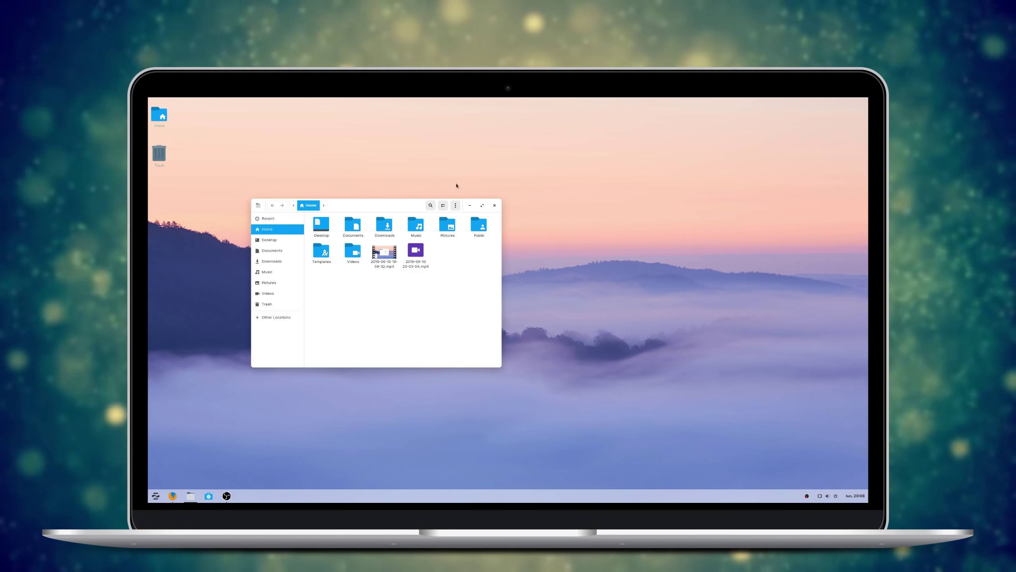
# - Move the file manager window, view the Documents folder's context menu, and close the window
pyautogui.moveTo(363, 213); pyautogui.dragTo(458, 223)
pyautogui.rightClick(453, 236)
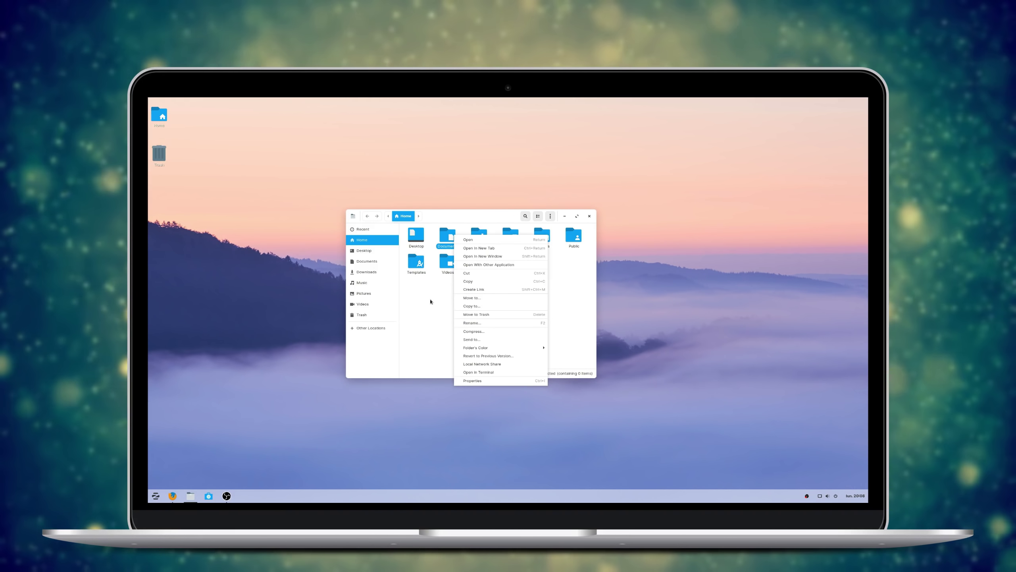
pyautogui.click(431, 302)
pyautogui.click(590, 217)
# - Check the application menu in the first layout, then try the second and third desktop layouts
pyautogui.press('super')
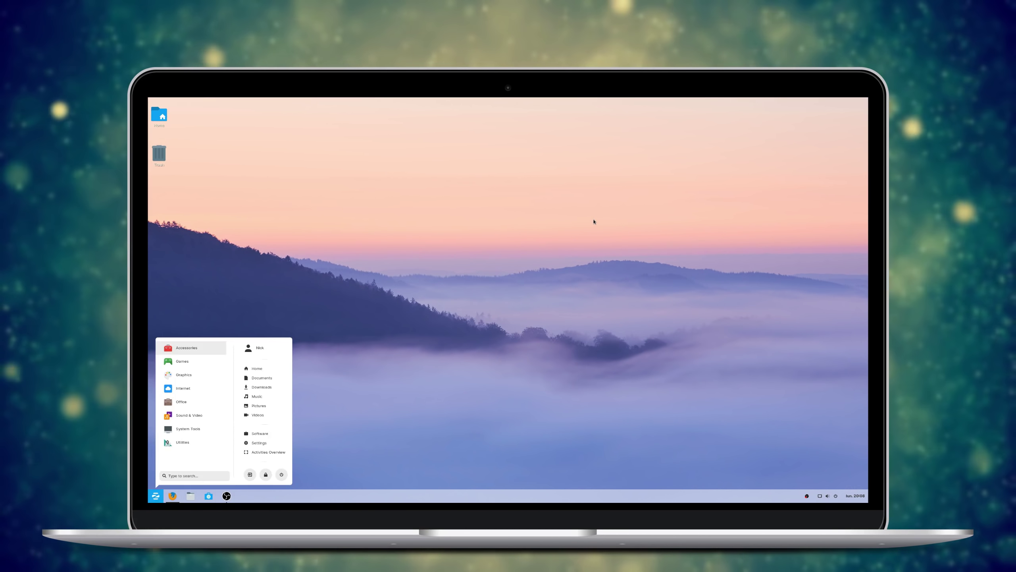
pyautogui.press('Escape')
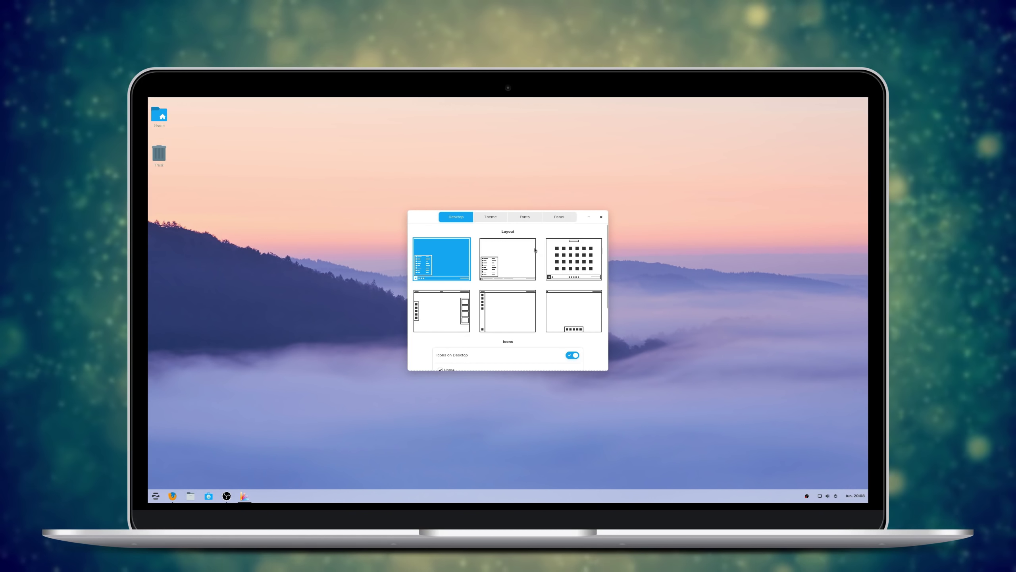
pyautogui.click(503, 268)
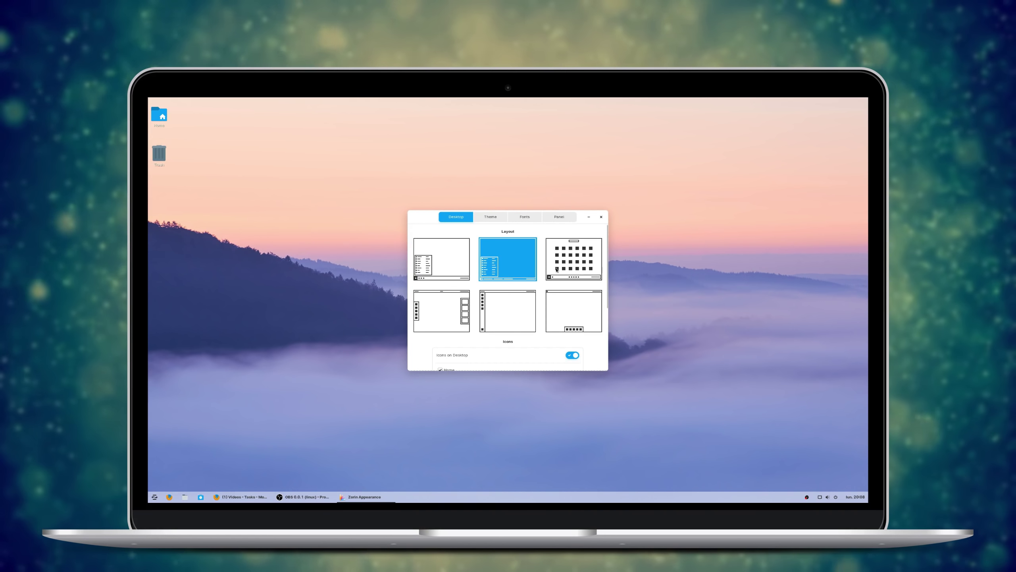
pyautogui.click(572, 264)
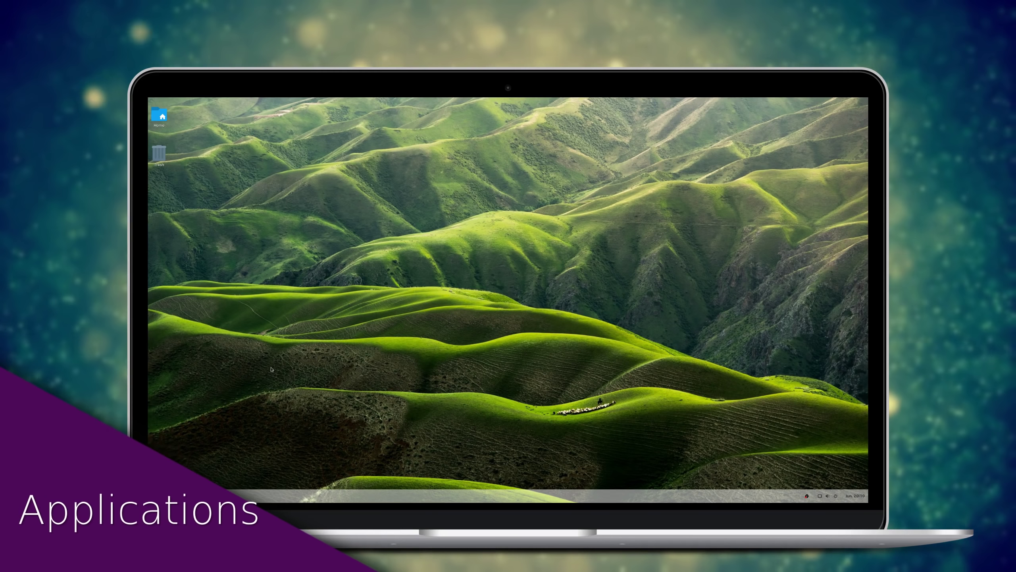
# - Examine the preinstalled applications, including the map, the task lists app and the Shotwell photo manager, repositioning their windows
pyautogui.click(156, 496)
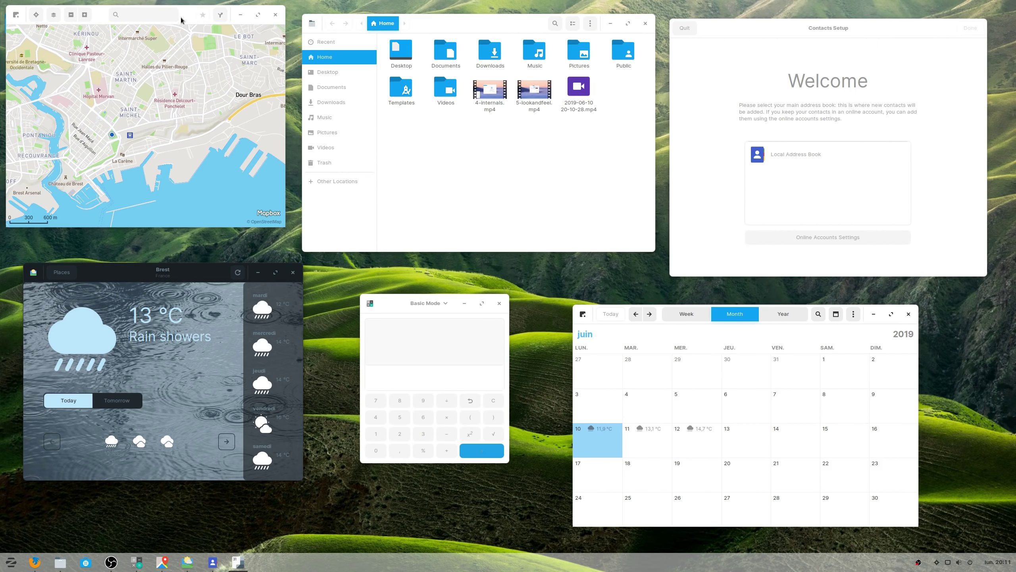
pyautogui.moveTo(183, 19); pyautogui.dragTo(191, 21)
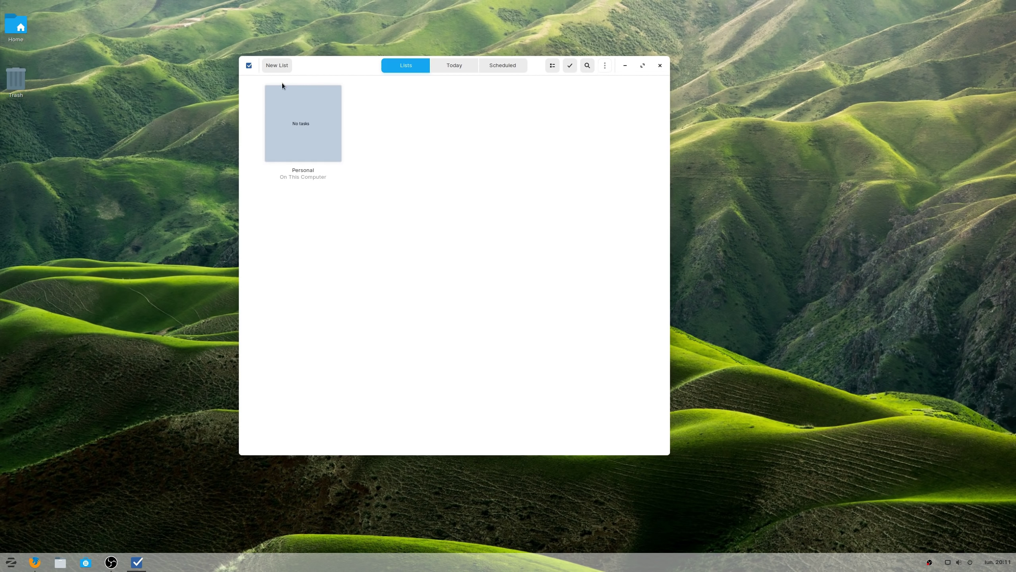
pyautogui.click(248, 68)
pyautogui.click(257, 90)
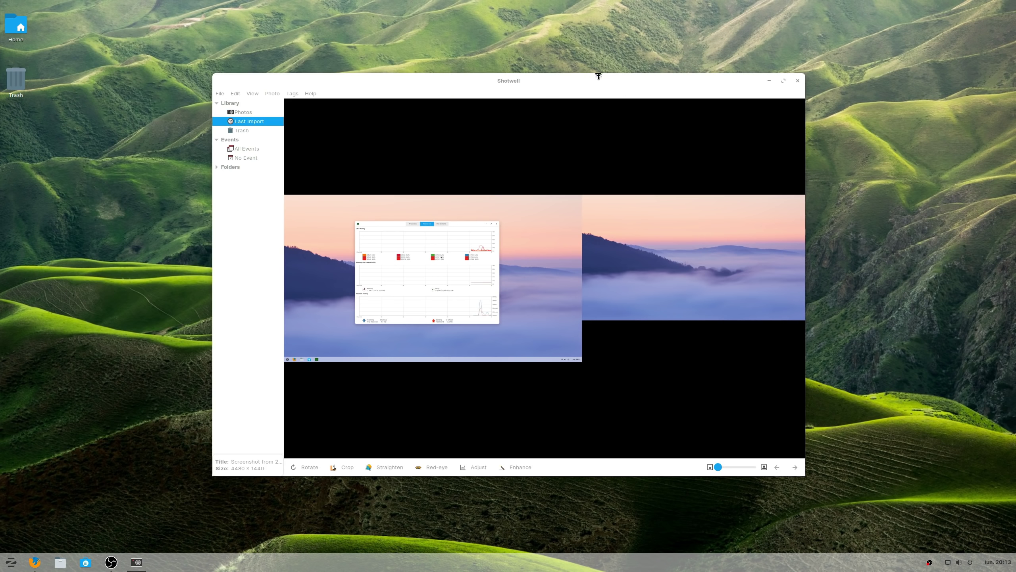
pyautogui.moveTo(596, 75); pyautogui.dragTo(575, 67)
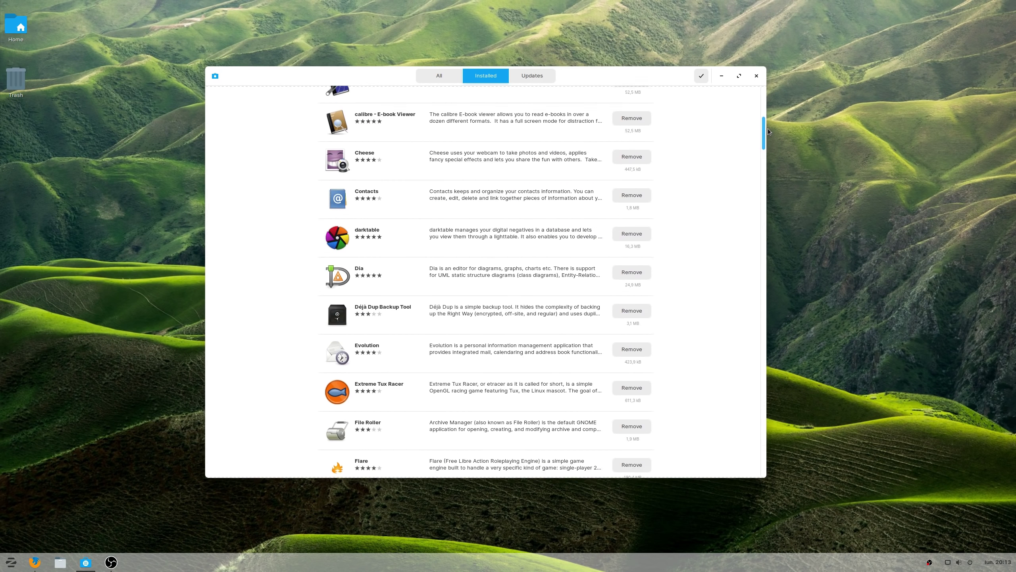
# - Browse the list of installed applications in the software store, then close the store
pyautogui.scroll(-3, 769, 138)
pyautogui.moveTo(768, 139); pyautogui.dragTo(765, 166)
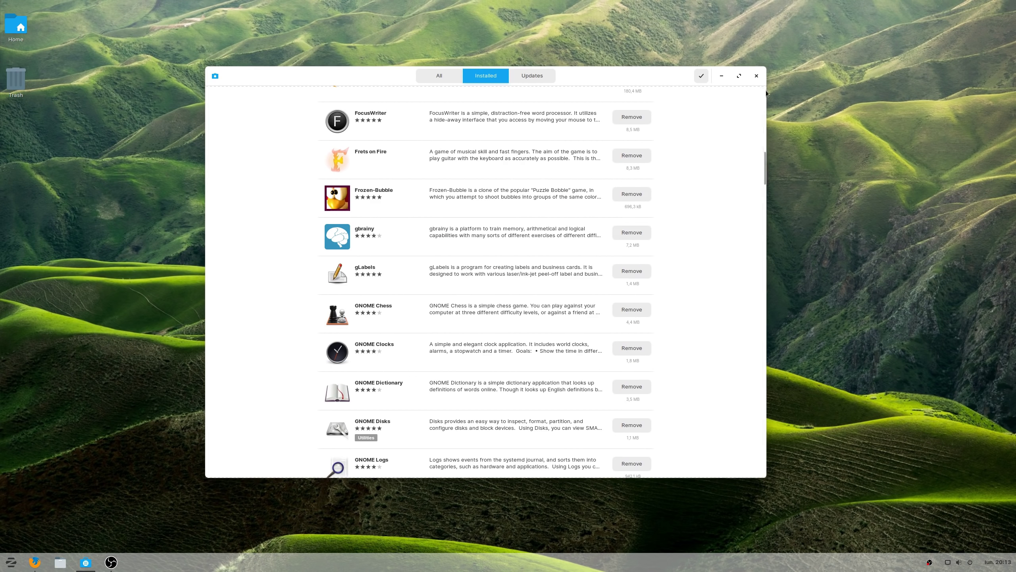
pyautogui.click(757, 80)
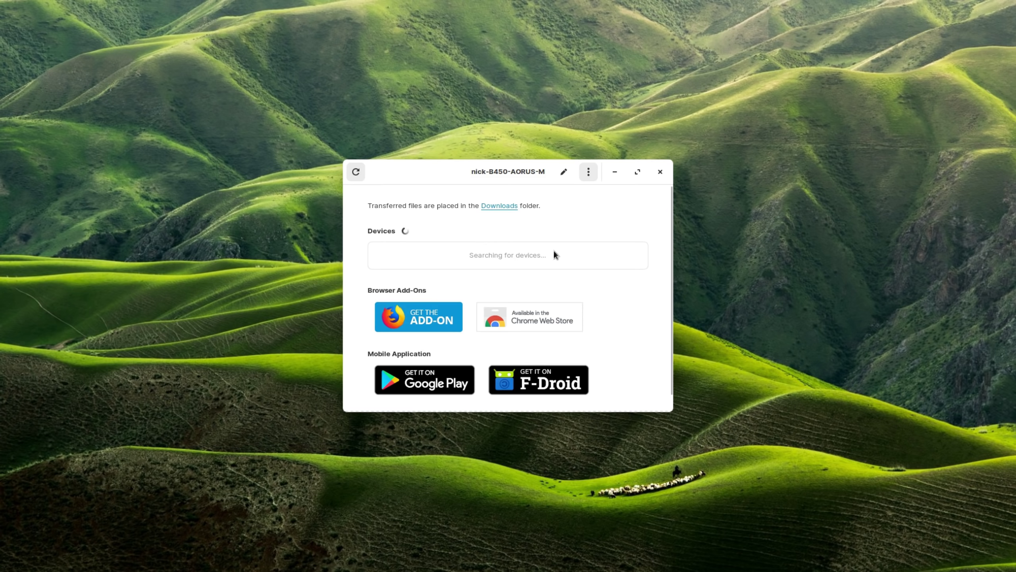
# - Check the display mode options of Zorin Connect and open its About information
pyautogui.click(585, 175)
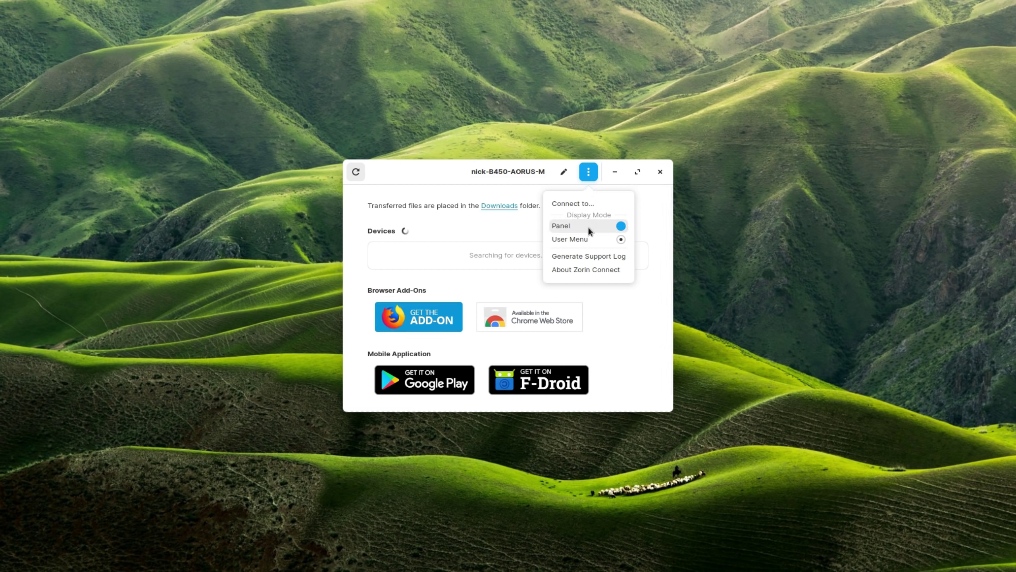
pyautogui.click(594, 270)
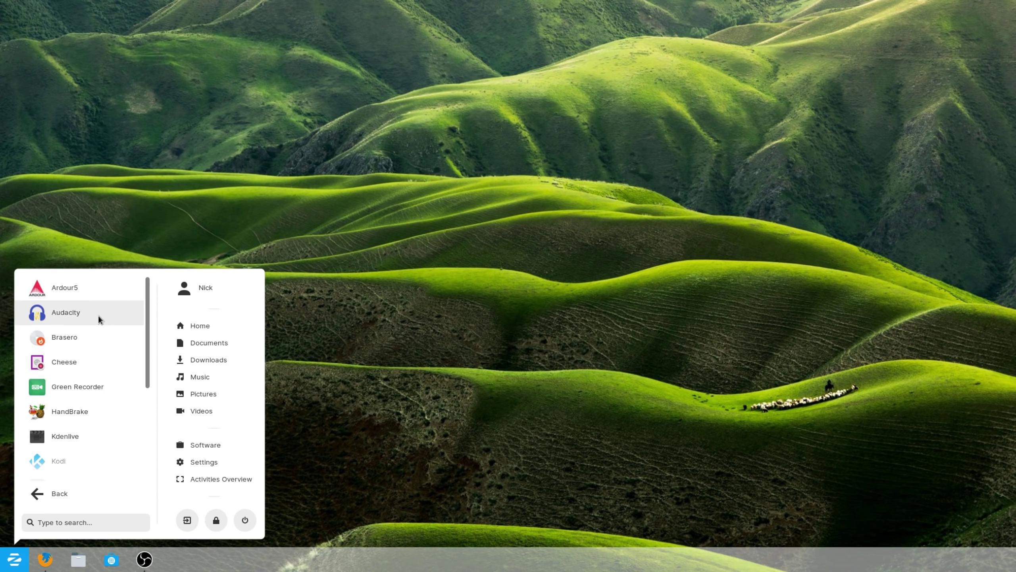
# - Browse the Graphics and Sound & Video categories of the application menu
pyautogui.click(71, 492)
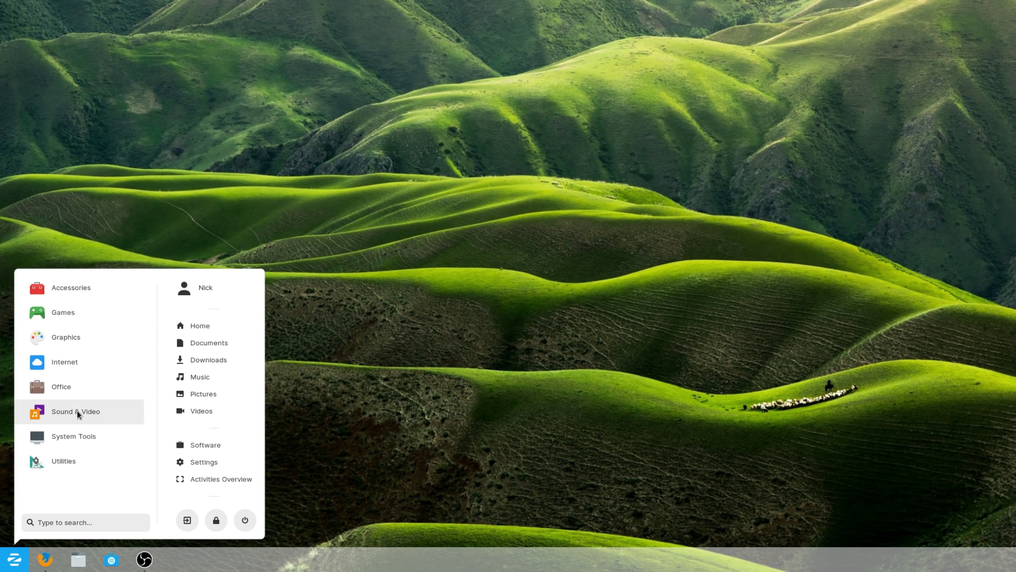
pyautogui.click(101, 342)
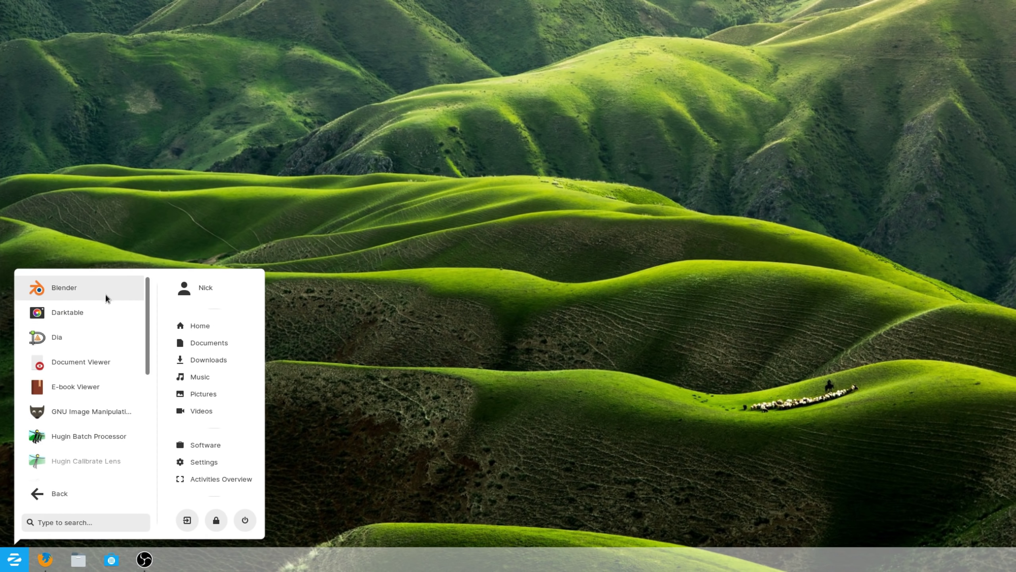
pyautogui.click(66, 493)
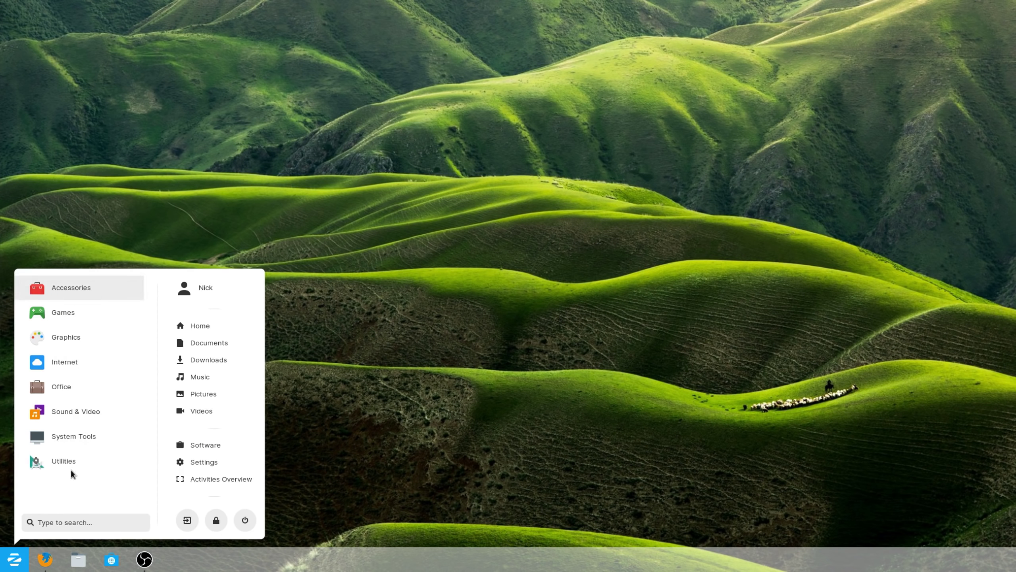
pyautogui.click(81, 405)
pyautogui.scroll(-3, 96, 384)
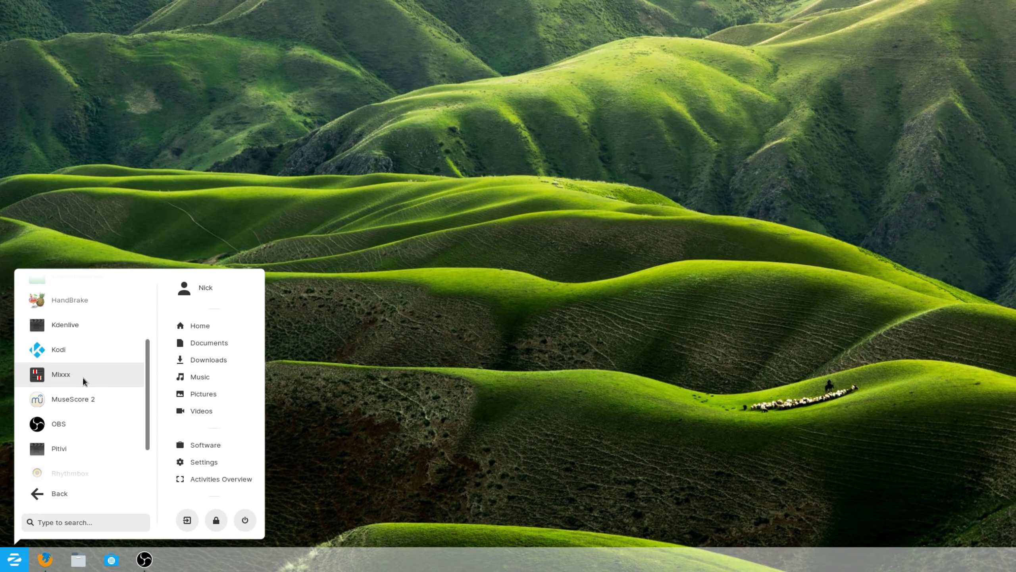
pyautogui.scroll(-1, 88, 389)
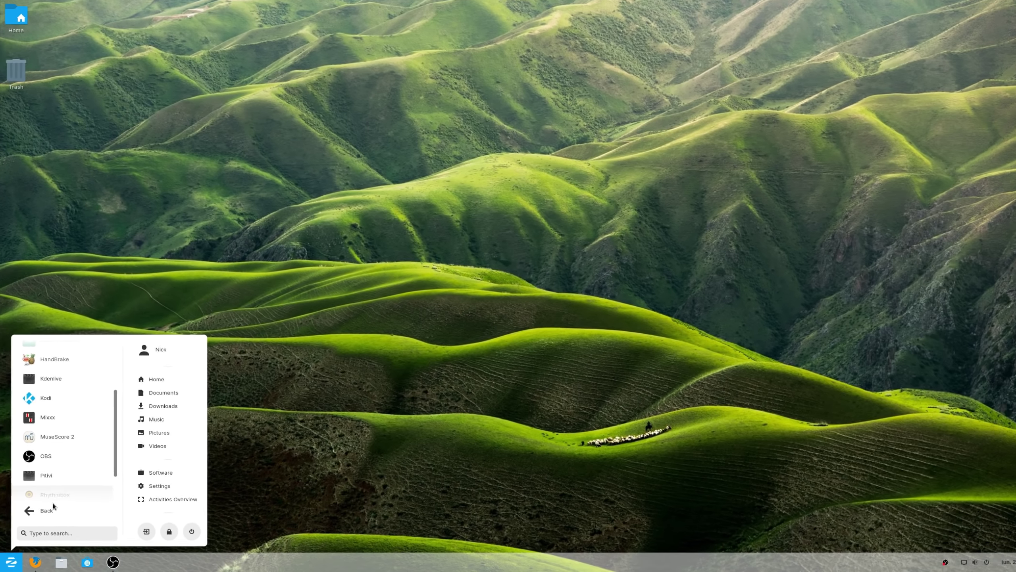
# - Look through the menus of the Evolution mail client and open its advanced search
pyautogui.moveTo(235, 63)
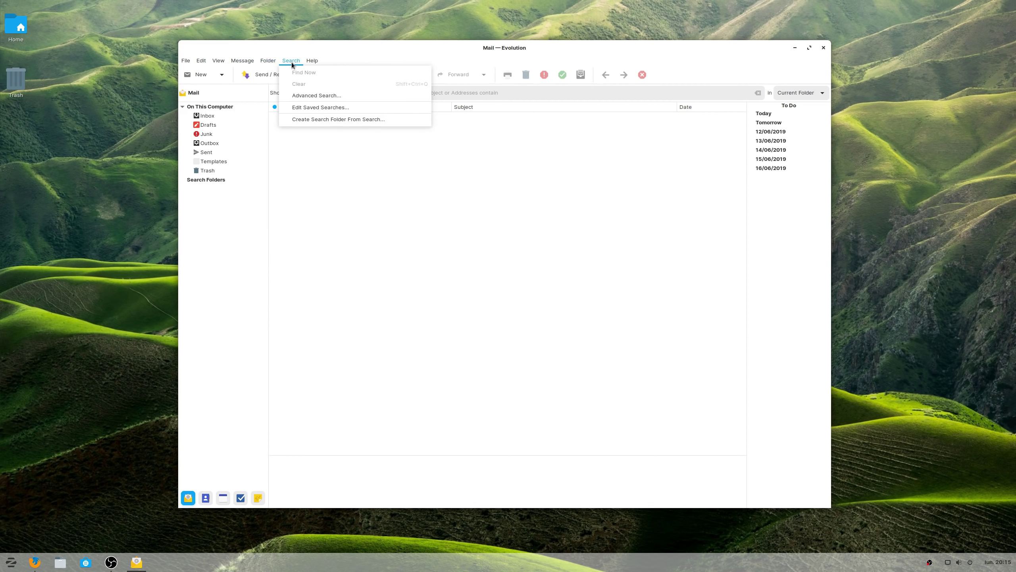
pyautogui.click(320, 97)
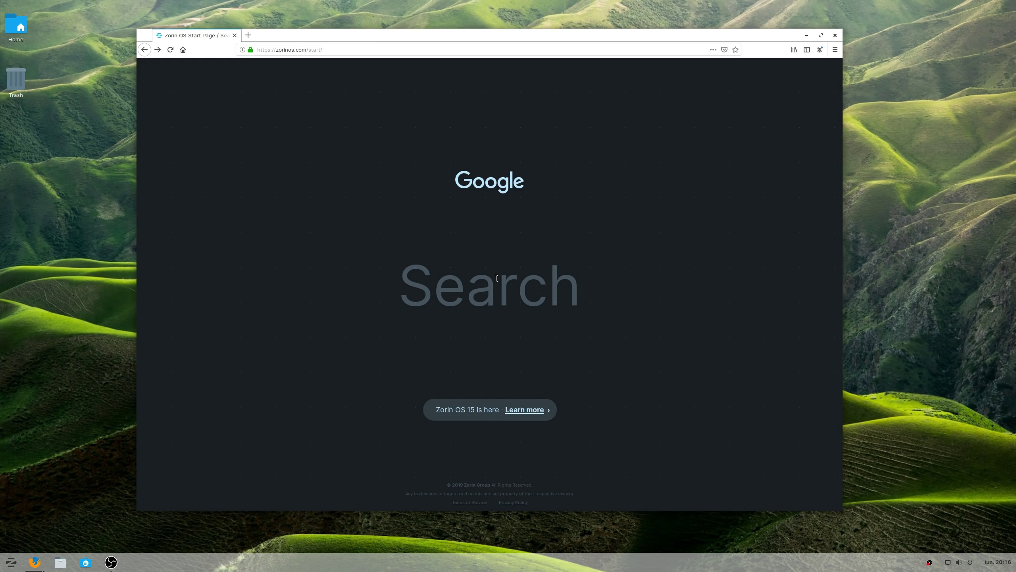
# - Search Google for "zorin OS" from the Firefox start page and look through the results
pyautogui.write('zorin OS')
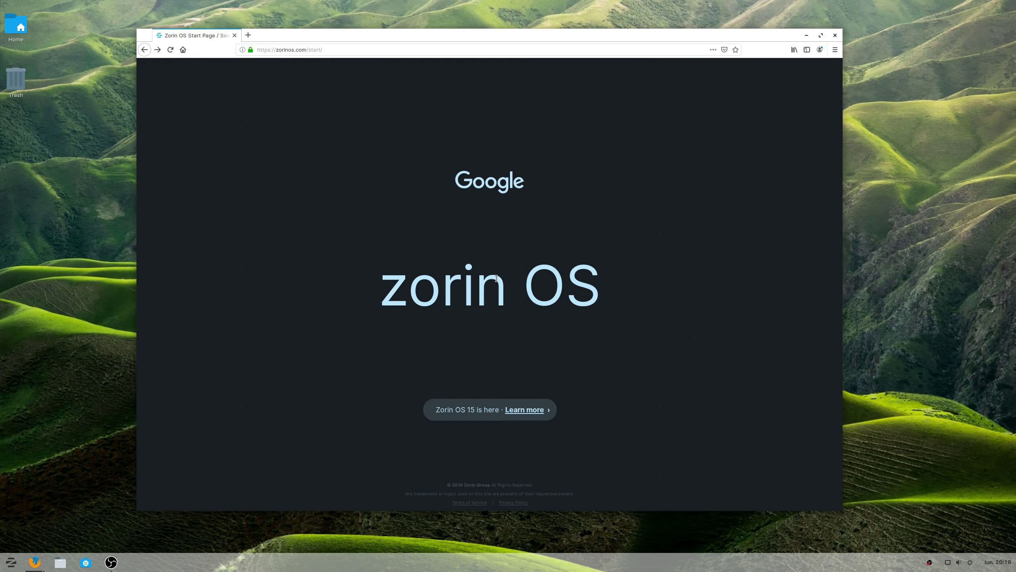
pyautogui.press('Return')
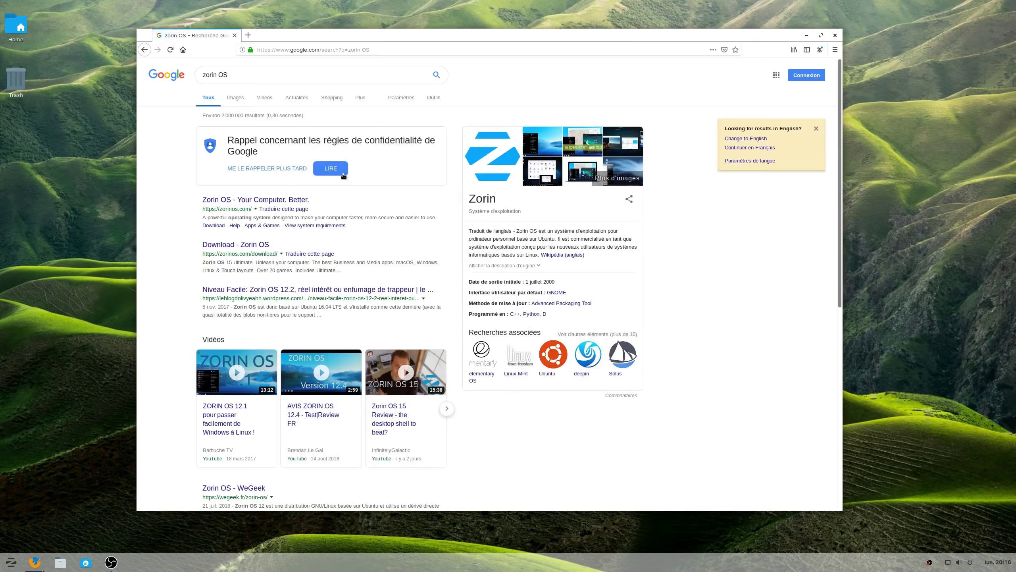
pyautogui.scroll(-7, 381, 189)
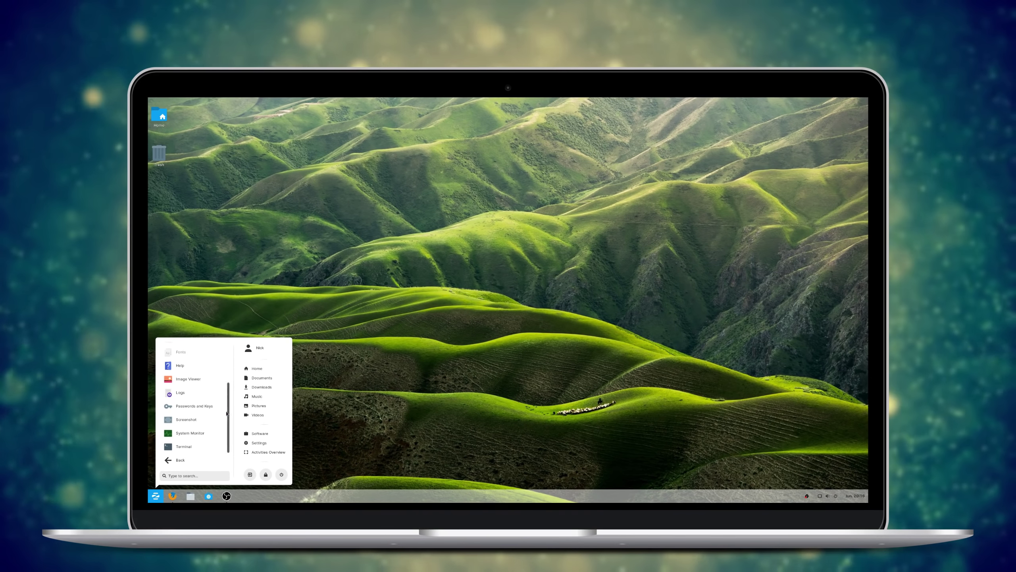
# - Look through the Utilities, System Tools and Sound & Video categories of the application menu
pyautogui.scroll(6, 227, 414)
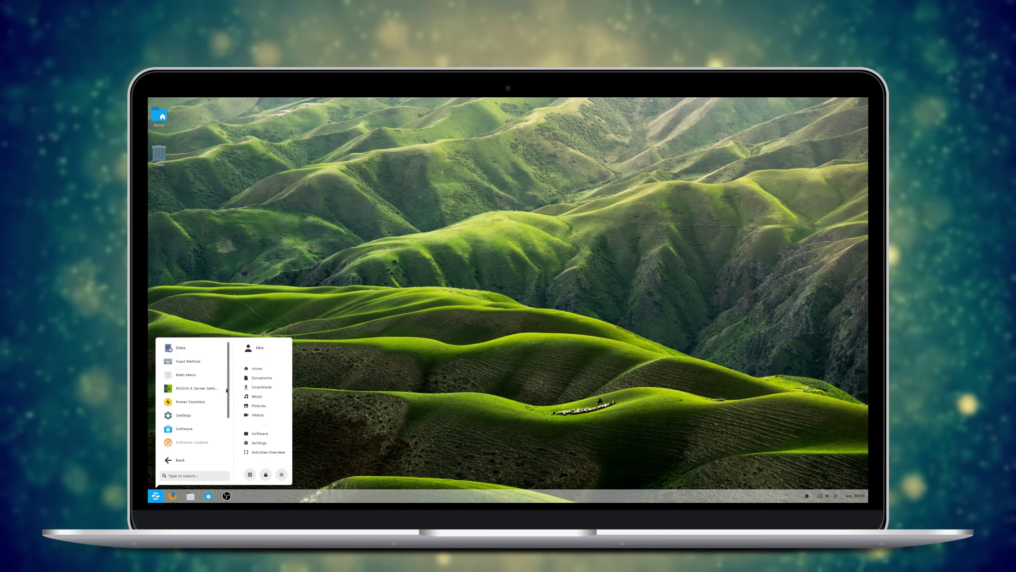
pyautogui.scroll(-4, 224, 417)
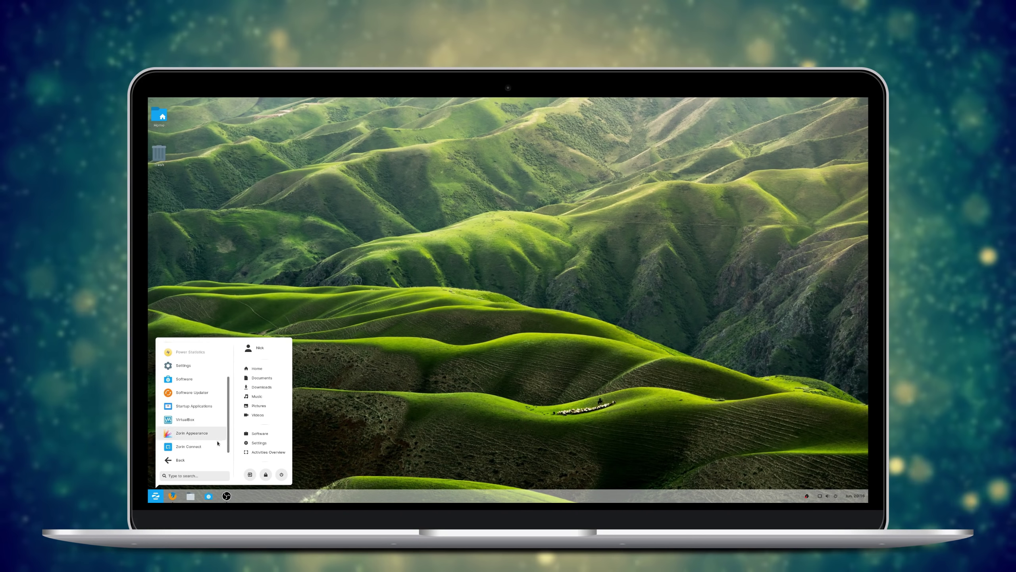
pyautogui.scroll(8, 218, 443)
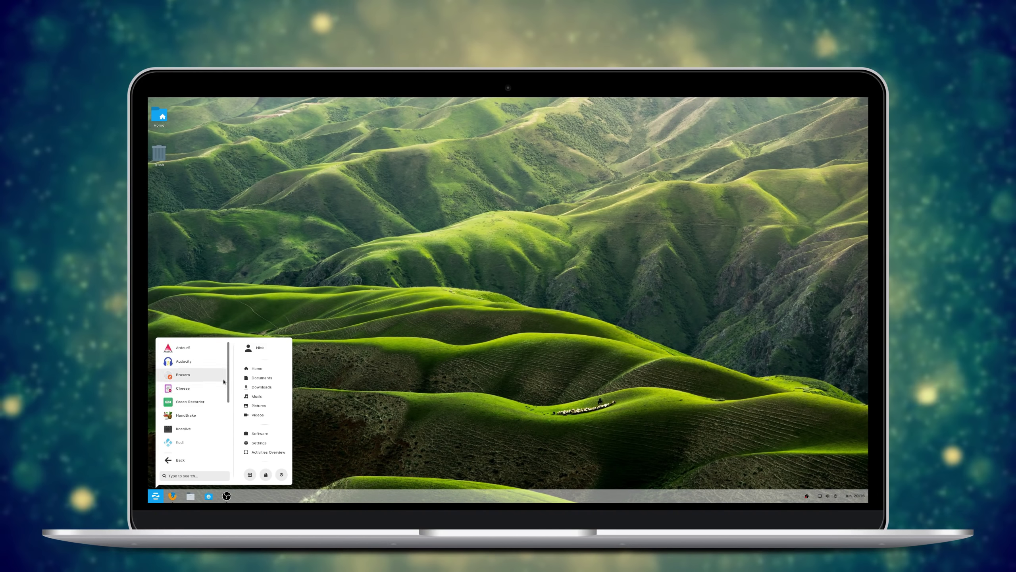
pyautogui.scroll(-5, 226, 396)
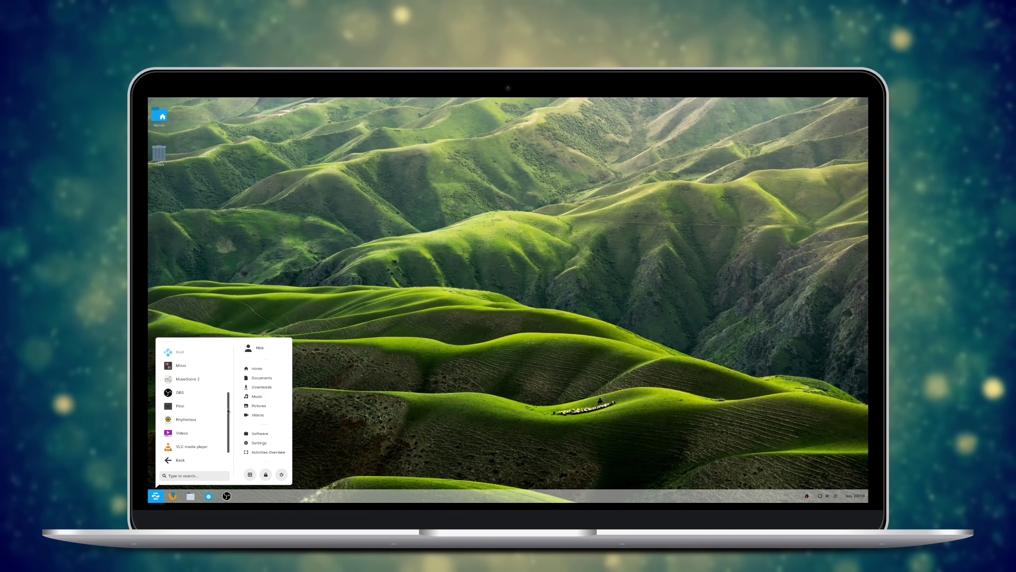
pyautogui.scroll(5, 222, 394)
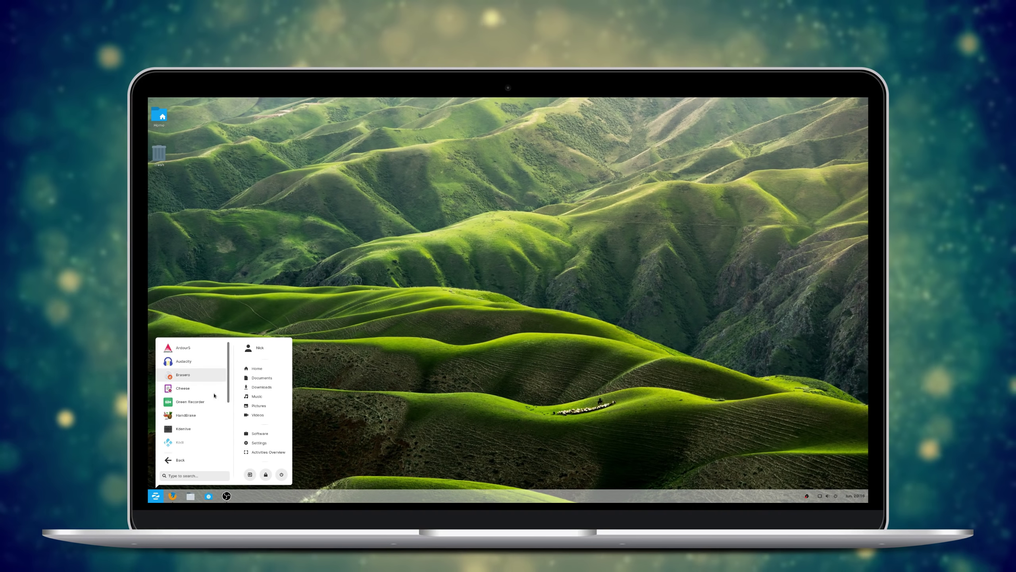
# - Look through the applications in the Office and Graphics categories, returning to the category list after each
pyautogui.click(185, 461)
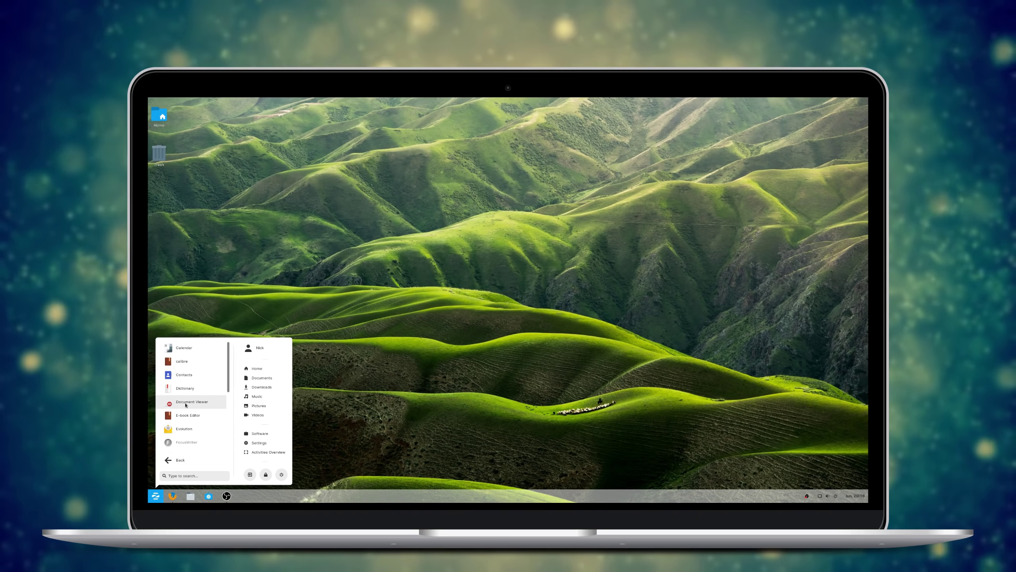
pyautogui.moveTo(228, 370); pyautogui.dragTo(231, 435)
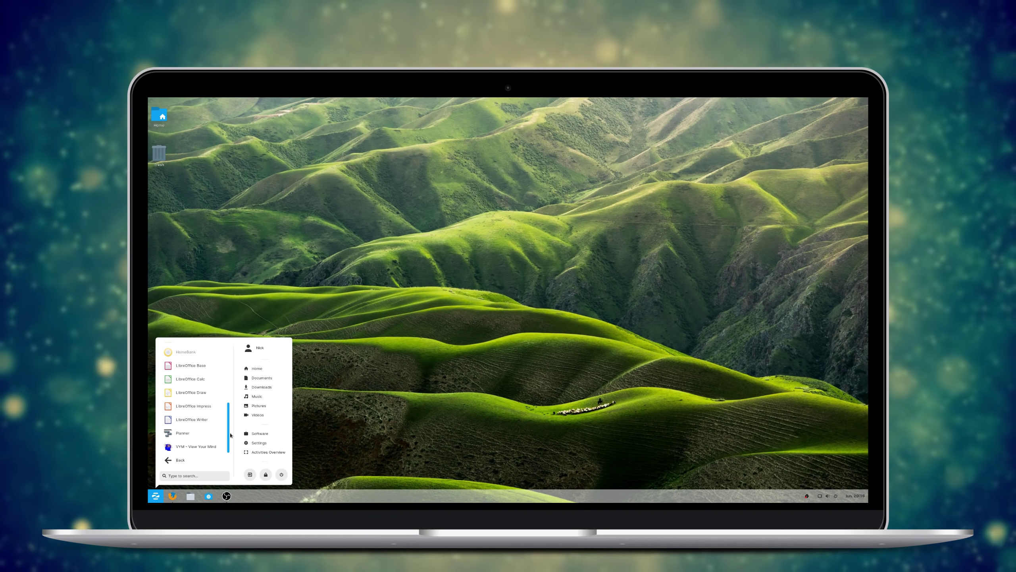
pyautogui.click(196, 461)
pyautogui.click(222, 376)
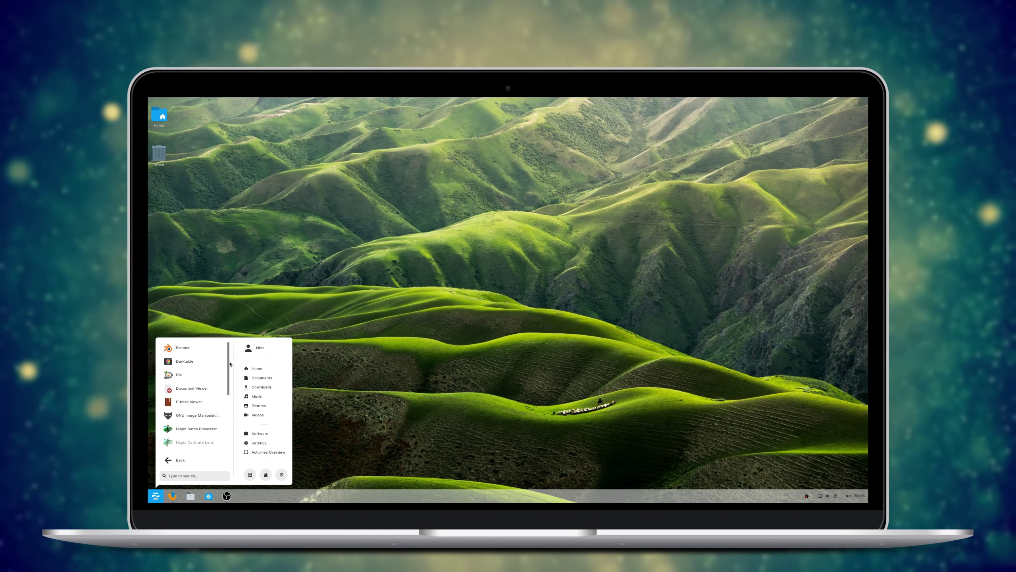
pyautogui.scroll(-3, 228, 388)
pyautogui.scroll(-3, 234, 397)
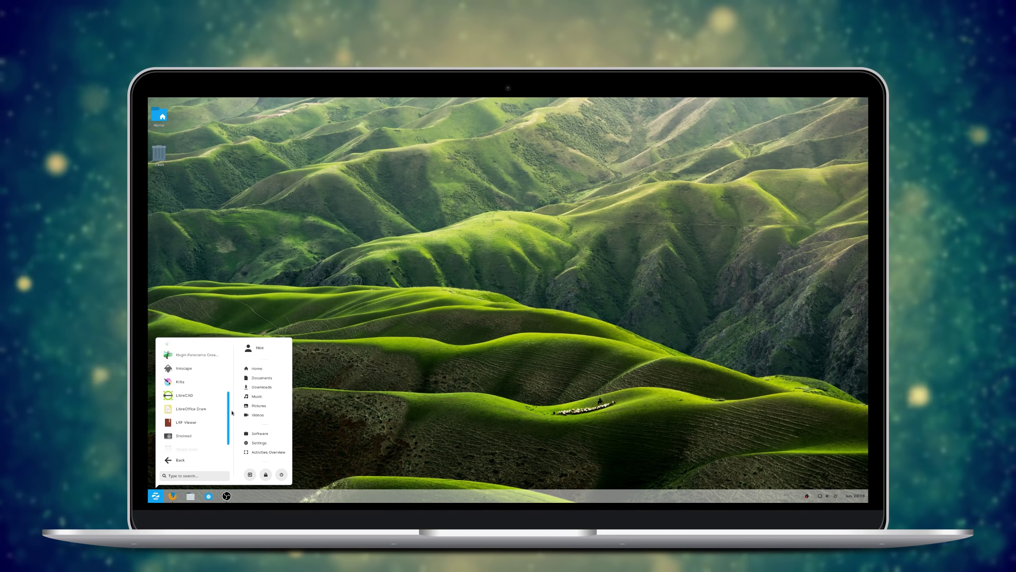
pyautogui.click(195, 459)
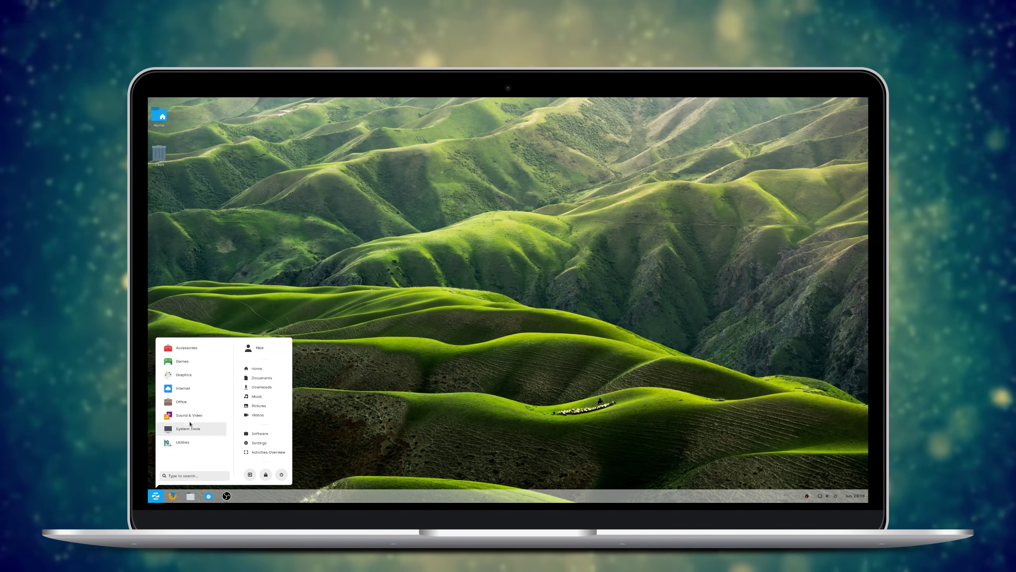
pyautogui.click(218, 364)
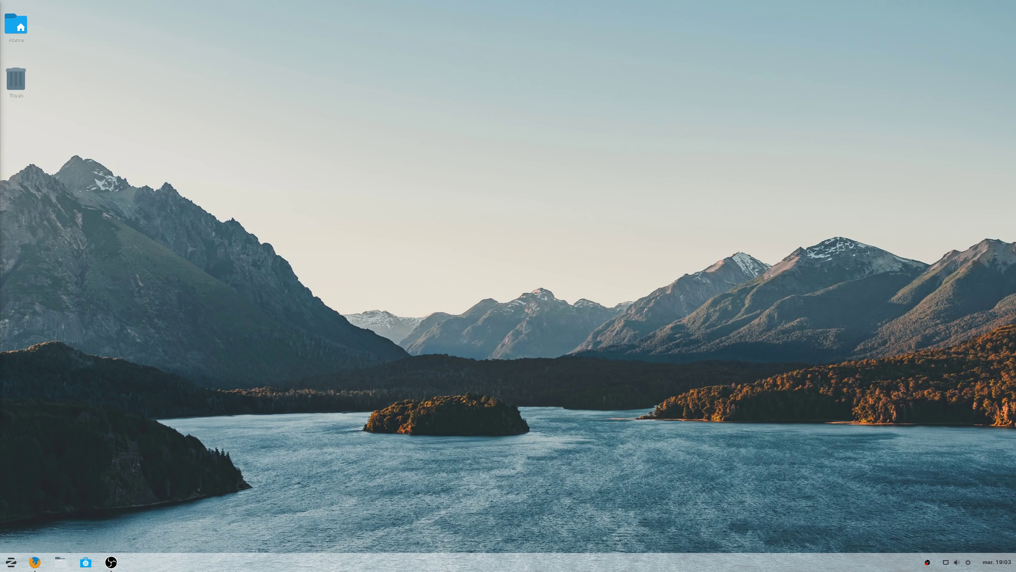
# - Open the Home folder in the file manager and minimize its window
pyautogui.click(60, 562)
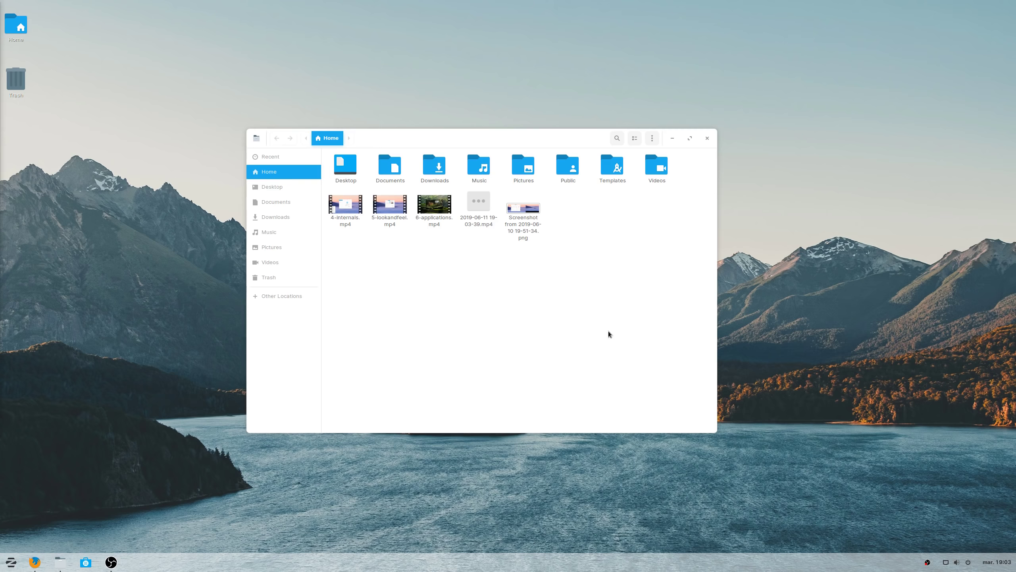
pyautogui.click(703, 127)
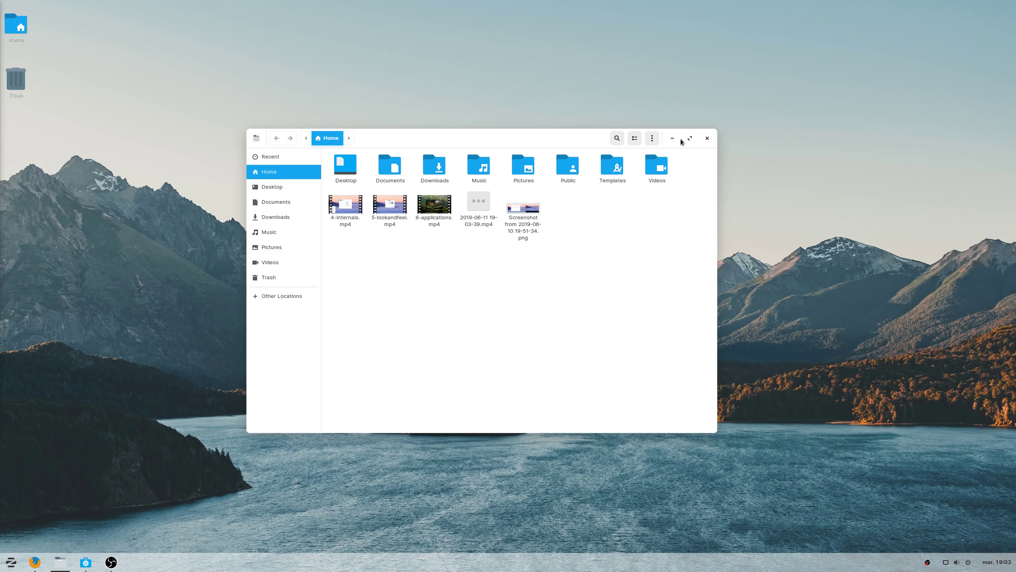
pyautogui.click(672, 138)
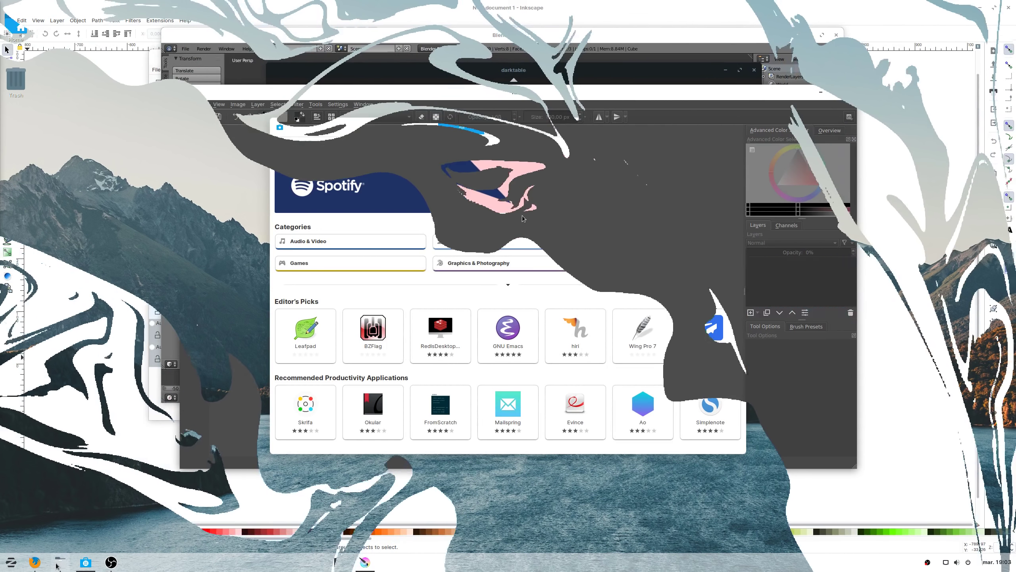
# - Cycle repeatedly through the running applications, including Ardour, Kdenlive and Darktable, with the window switcher
pyautogui.hotkey('alt', 'Tab')
pyautogui.hotkey('alt', 'Tab')
pyautogui.hotkey('alt', 'Tab')
pyautogui.hotkey('alt', 'Tab')
pyautogui.hotkey('alt', 'Tab')
pyautogui.hotkey('alt', 'Tab')
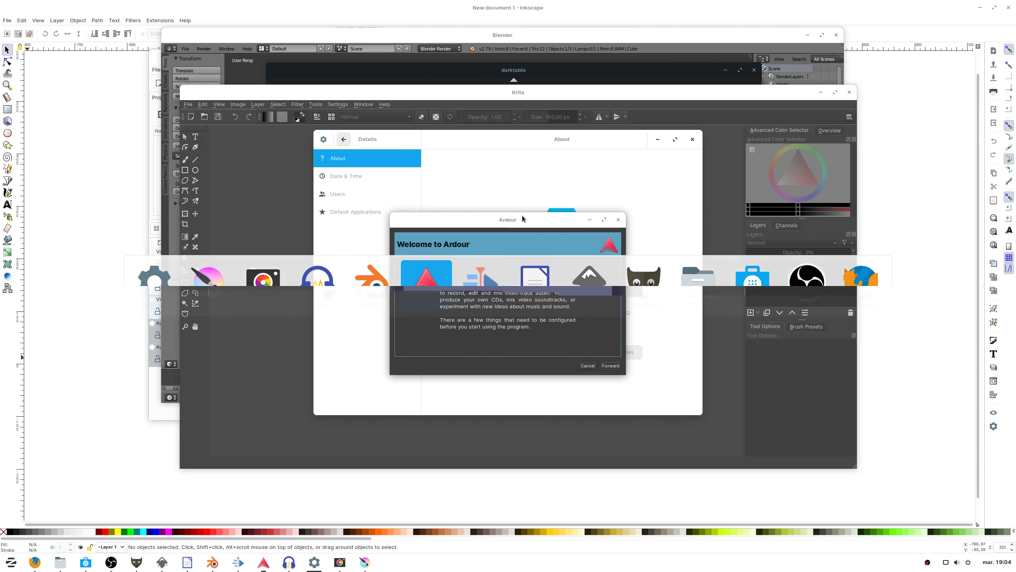
pyautogui.hotkey('alt', 'Tab')
pyautogui.hotkey('alt', 'Tab')
pyautogui.hotkey('alt', 'Tab')
pyautogui.hotkey('alt', 'Tab')
pyautogui.hotkey('alt', 'Tab')
pyautogui.hotkey('alt', 'Tab')
pyautogui.hotkey('alt', 'Tab')
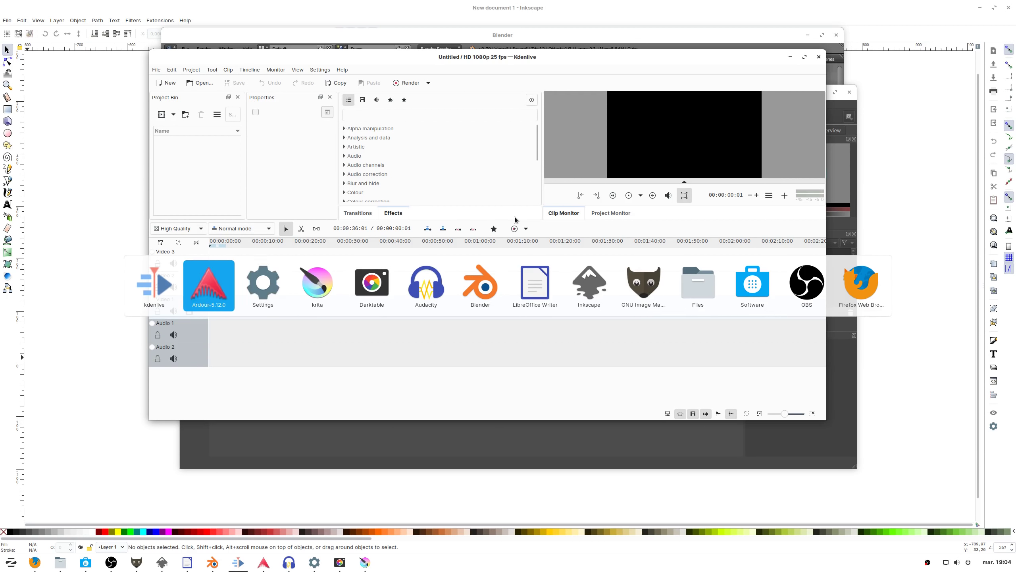
pyautogui.hotkey('alt', 'Tab')
pyautogui.hotkey('alt', 'Tab')
pyautogui.hotkey('alt', 'Tab')
pyautogui.hotkey('alt', 'Tab')
pyautogui.hotkey('alt', 'Tab')
pyautogui.hotkey('alt', 'Tab')
pyautogui.hotkey('alt', 'Tab')
pyautogui.hotkey('alt', 'Tab')
pyautogui.hotkey('alt', 'Tab')
pyautogui.hotkey('alt', 'Tab')
pyautogui.hotkey('alt', 'Tab')
pyautogui.hotkey('alt', 'Tab')
pyautogui.hotkey('alt', 'Tab')
pyautogui.hotkey('alt', 'Tab')
pyautogui.hotkey('alt', 'Tab')
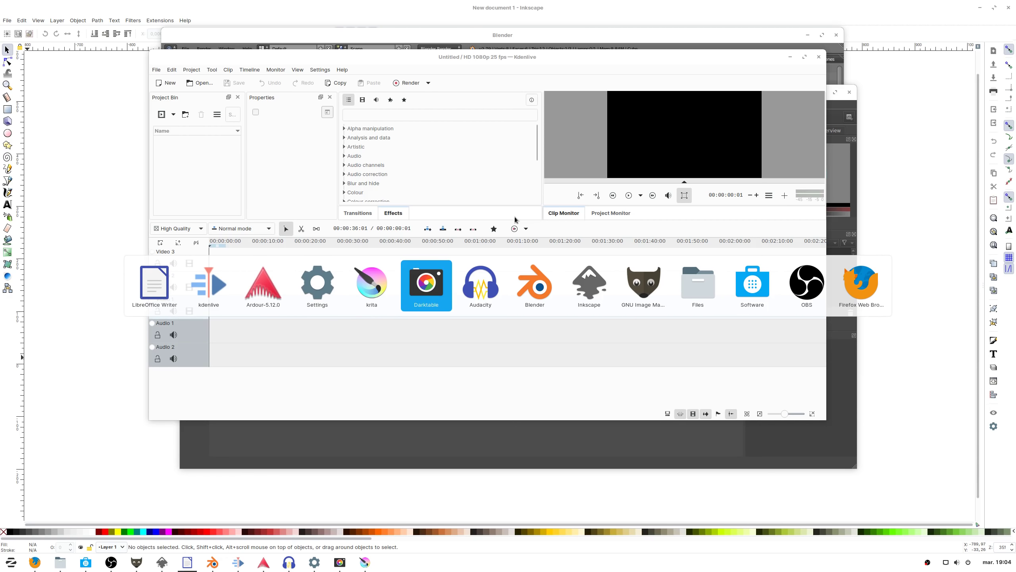
# - Close the Inkscape, Krita, Blender, Settings, darktable and Ardour windows
pyautogui.click(1007, 9)
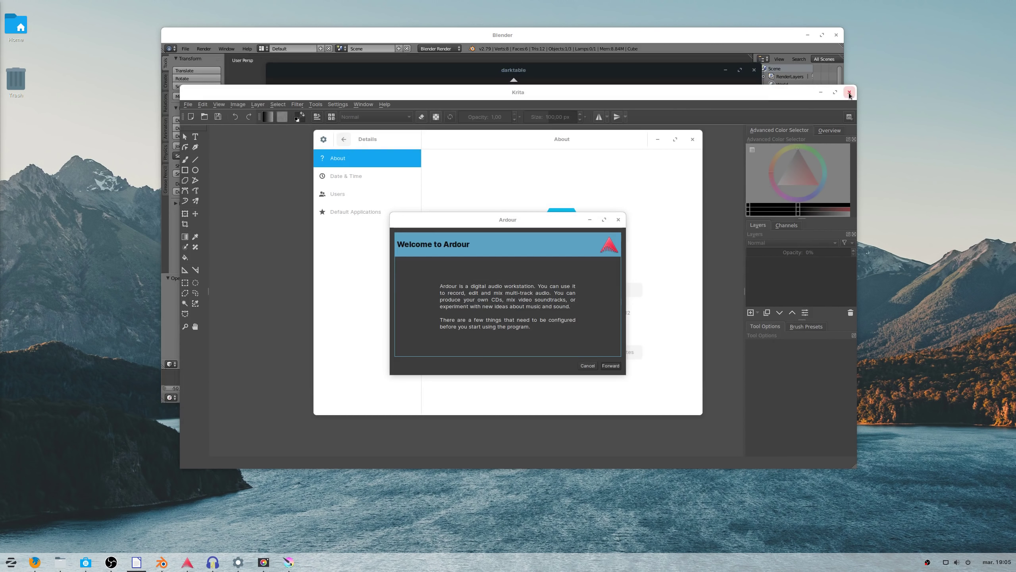
pyautogui.click(849, 92)
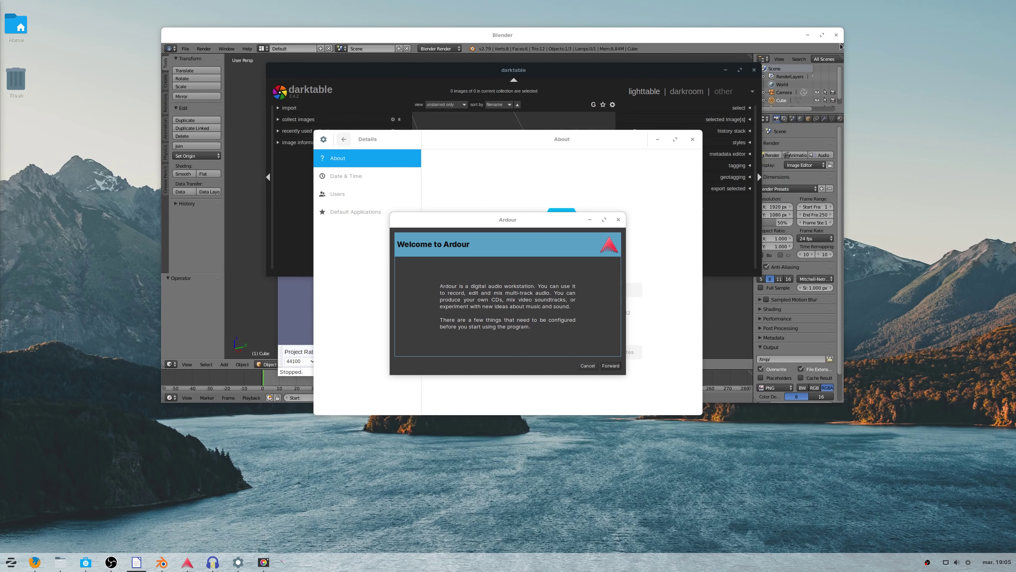
pyautogui.click(836, 36)
pyautogui.click(693, 140)
pyautogui.click(755, 70)
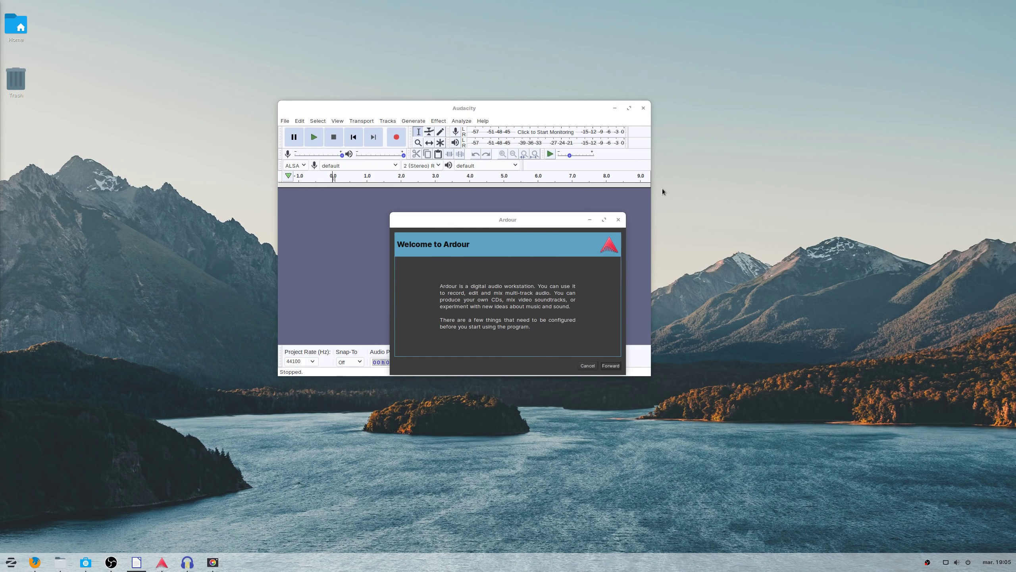
pyautogui.click(618, 220)
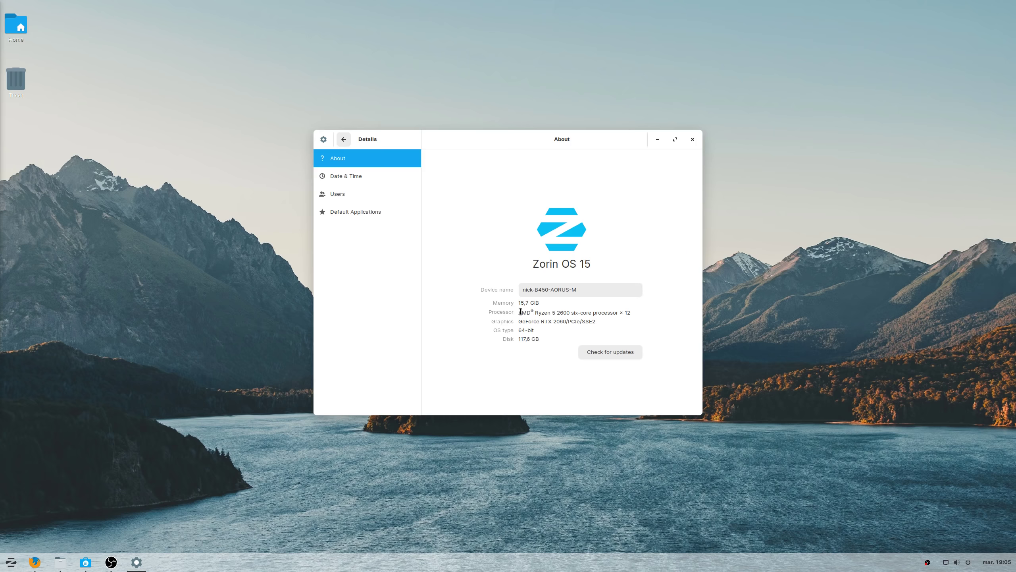
# - Review the processor and other hardware details on the About page of the system settings
pyautogui.click(622, 312)
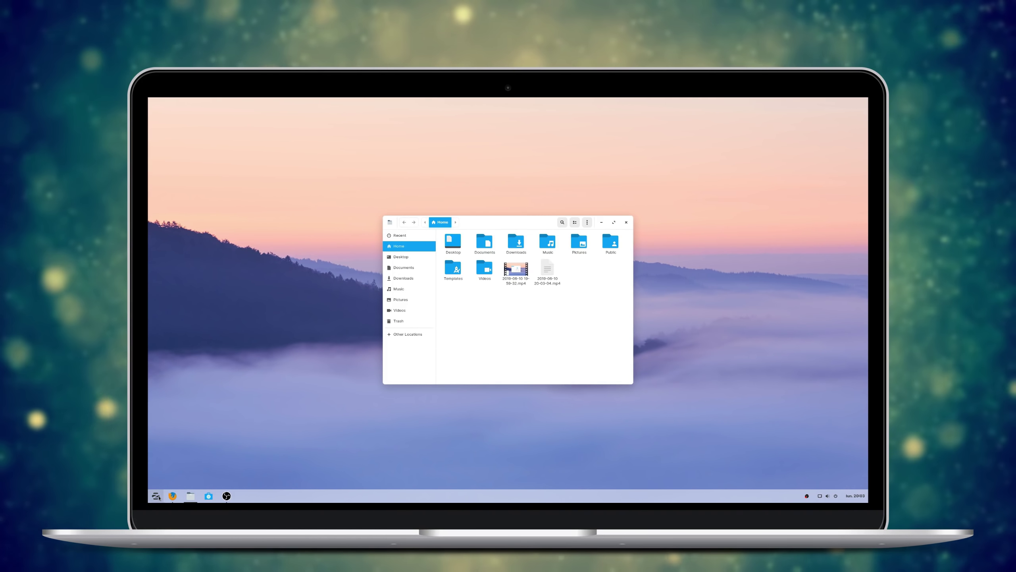
# - Check the taskbar's application menu, system status menu, and calendar and notification popup
pyautogui.click(158, 497)
pyautogui.click(246, 498)
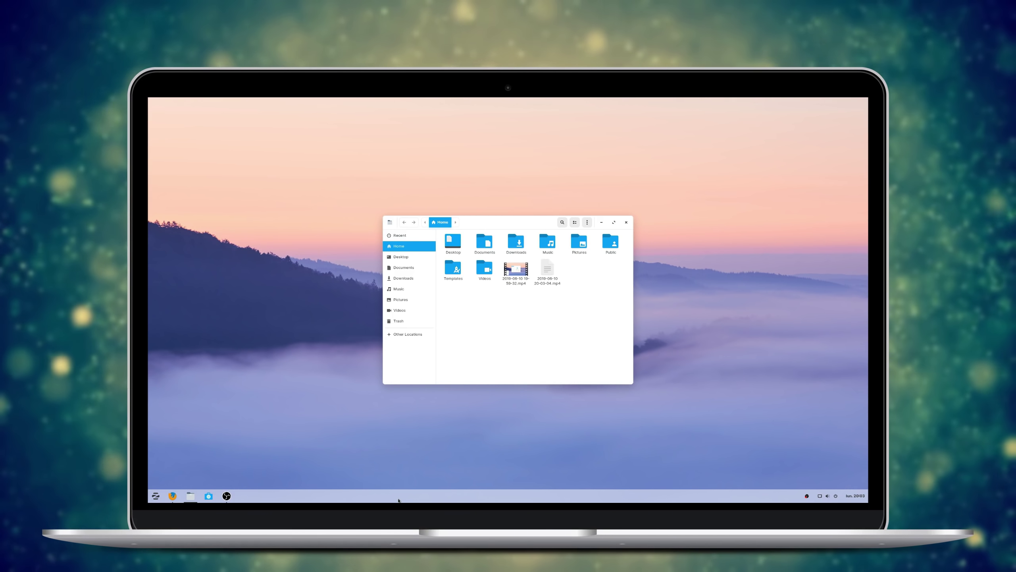
pyautogui.click(835, 498)
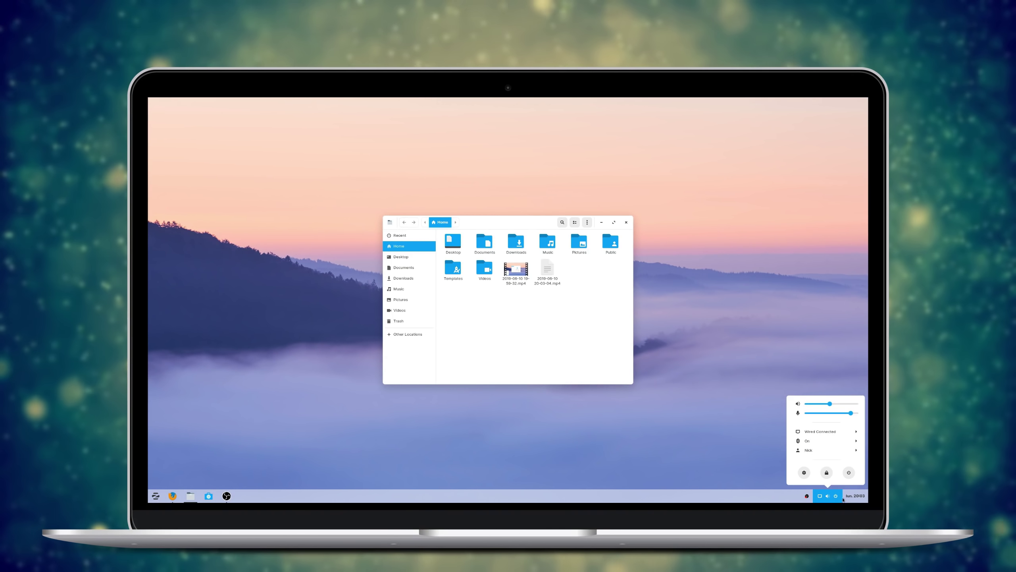
pyautogui.click(856, 498)
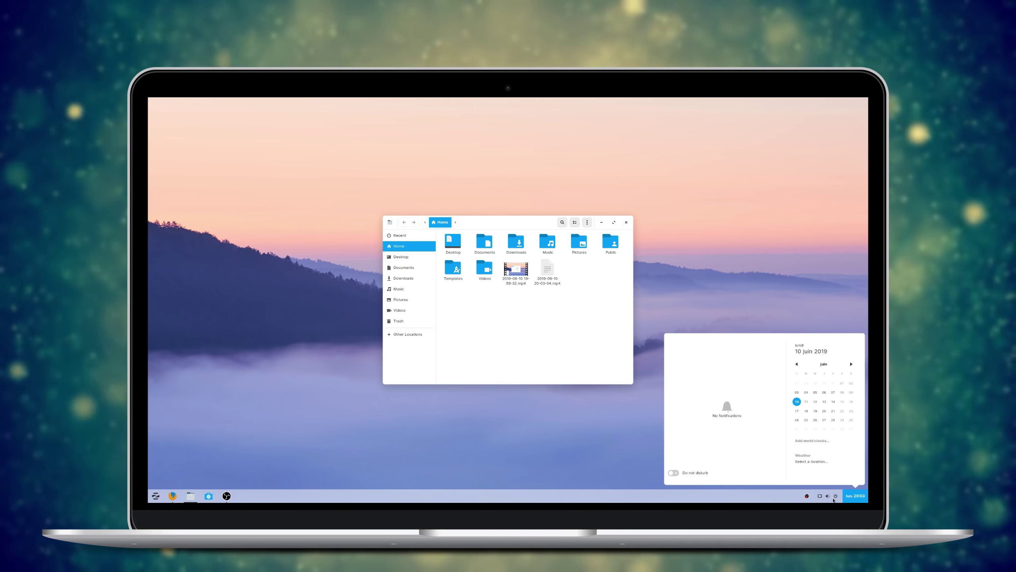
pyautogui.click(807, 496)
pyautogui.click(856, 497)
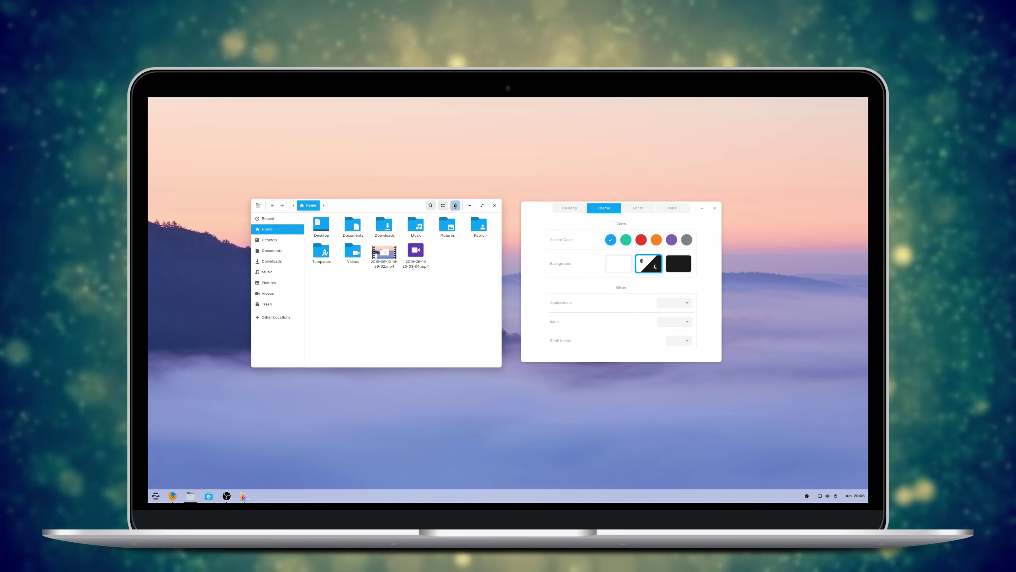
# - Look over the file manager's zoom, sorting and hidden-file options, then return to the Zorin Appearance window
pyautogui.click(455, 205)
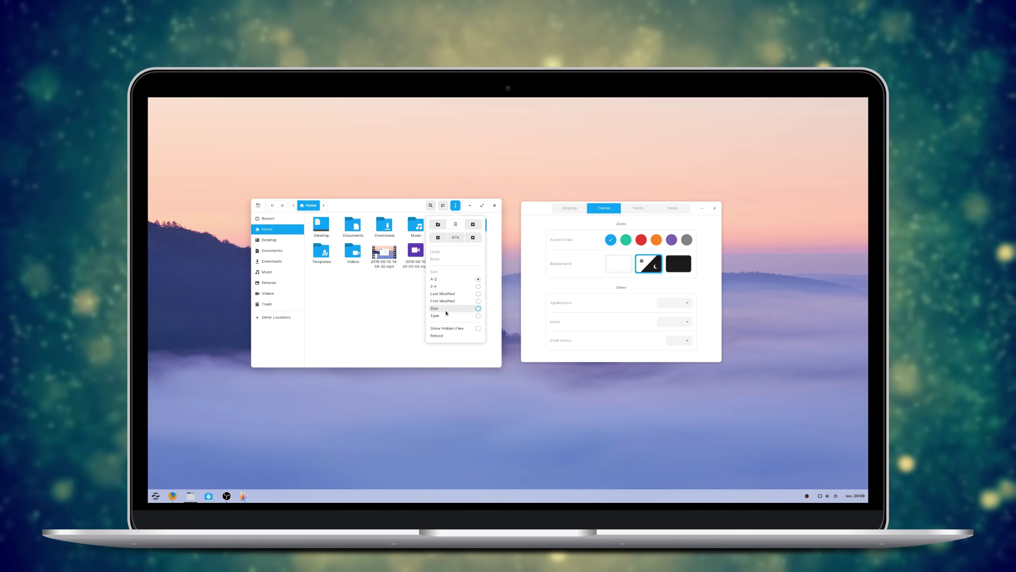
pyautogui.click(400, 332)
pyautogui.click(562, 252)
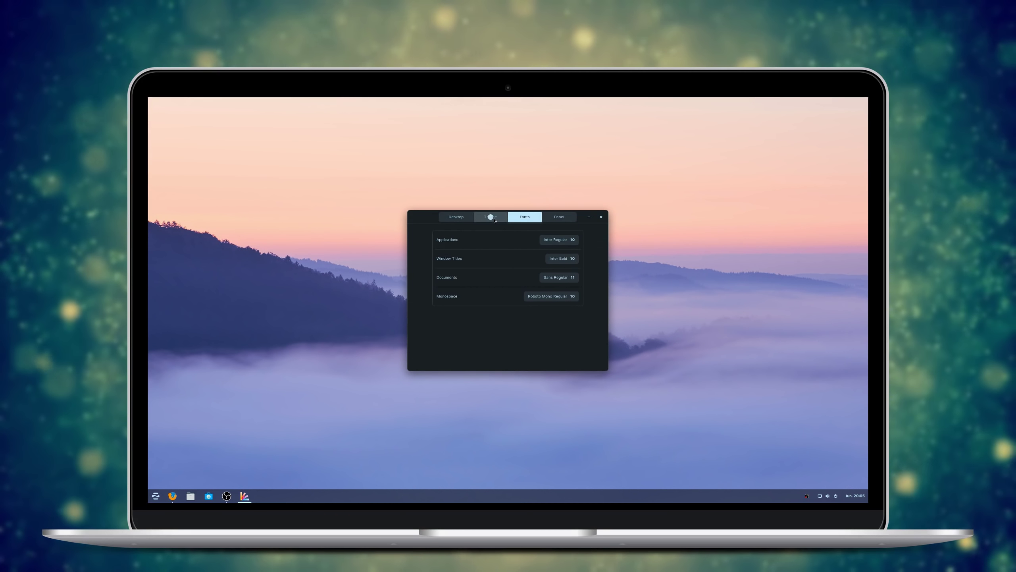
# - Switch the theme background from dark to the automatic light/dark option in Zorin Appearance
pyautogui.click(490, 217)
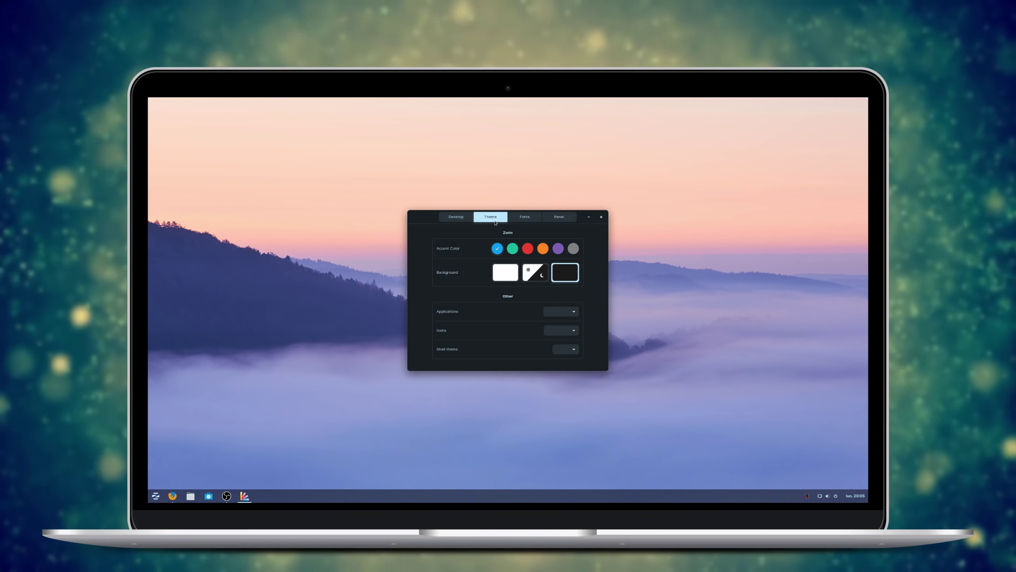
pyautogui.click(530, 275)
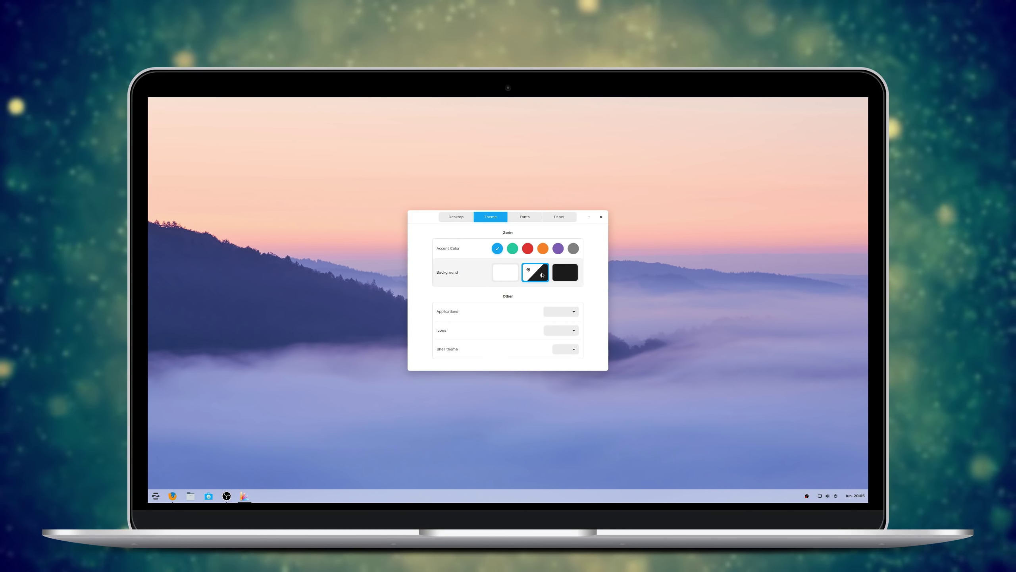